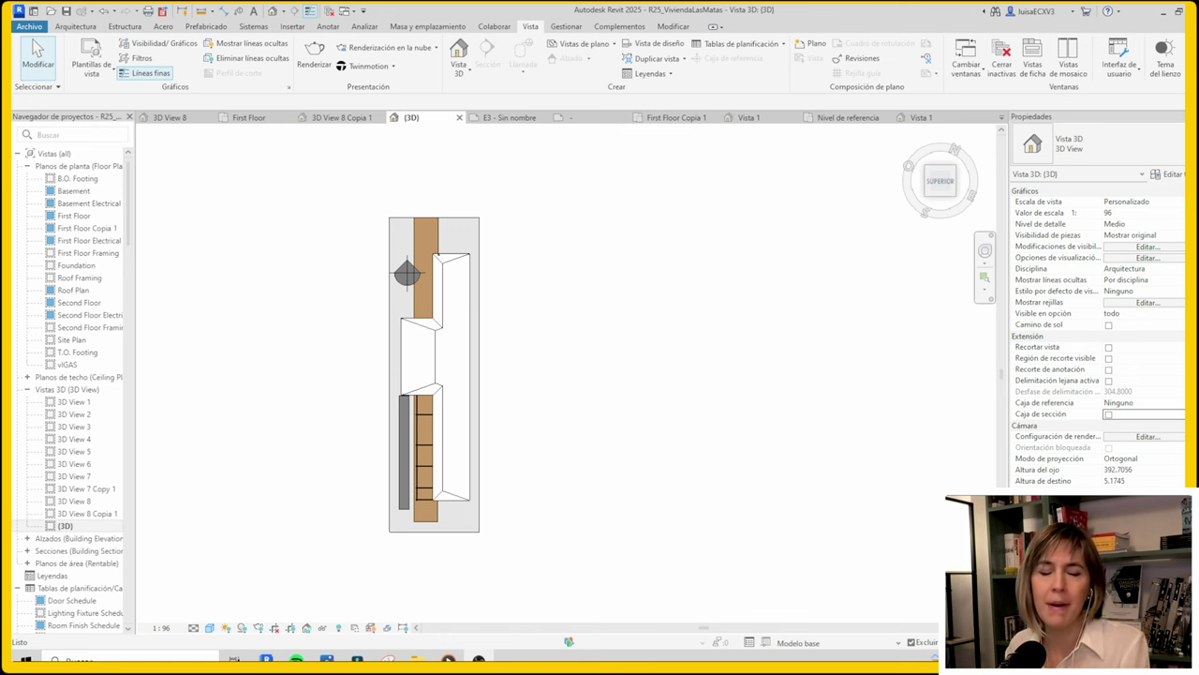
Step: Zoom in and out around the house in the {3D} view
scroll(268, 372, down, 2)
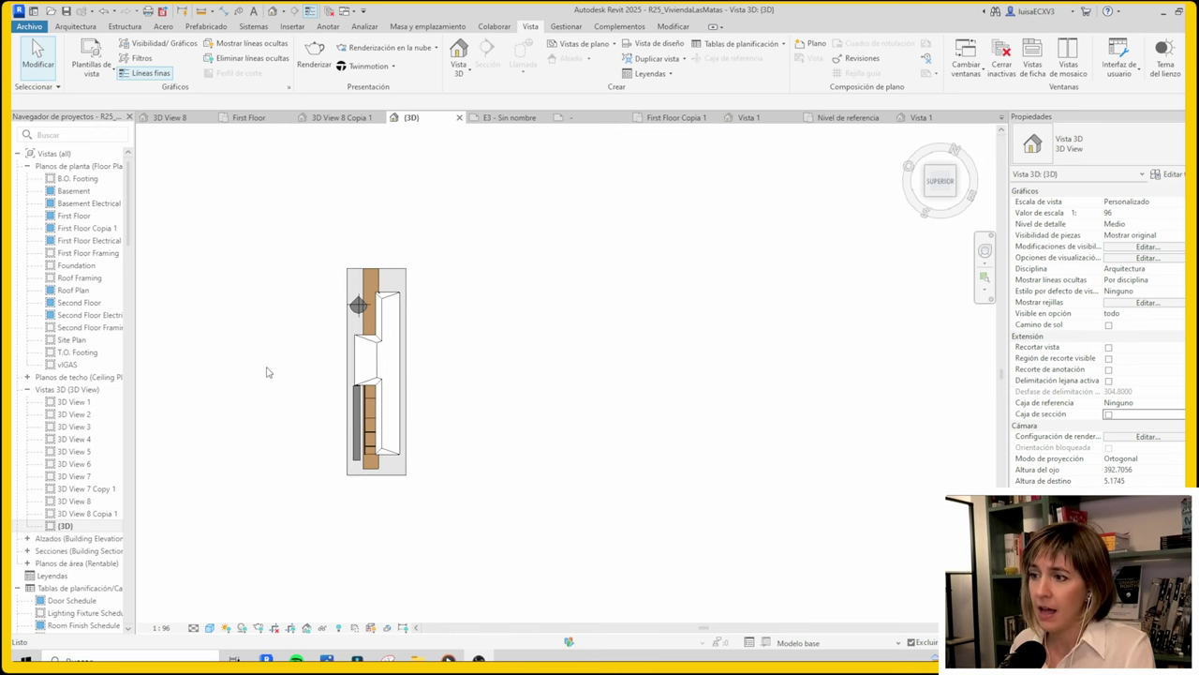
scroll(268, 372, down, 2)
scroll(268, 372, down, 1)
scroll(404, 372, down, 1)
scroll(428, 327, up, 3)
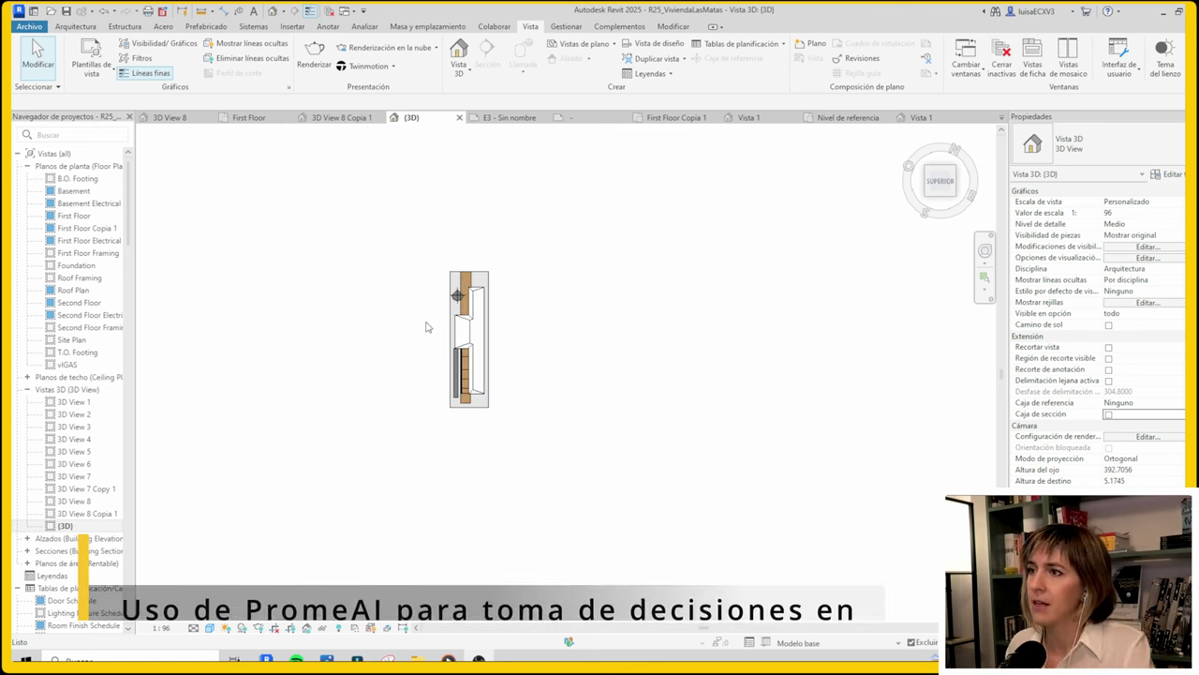
scroll(375, 337, down, 2)
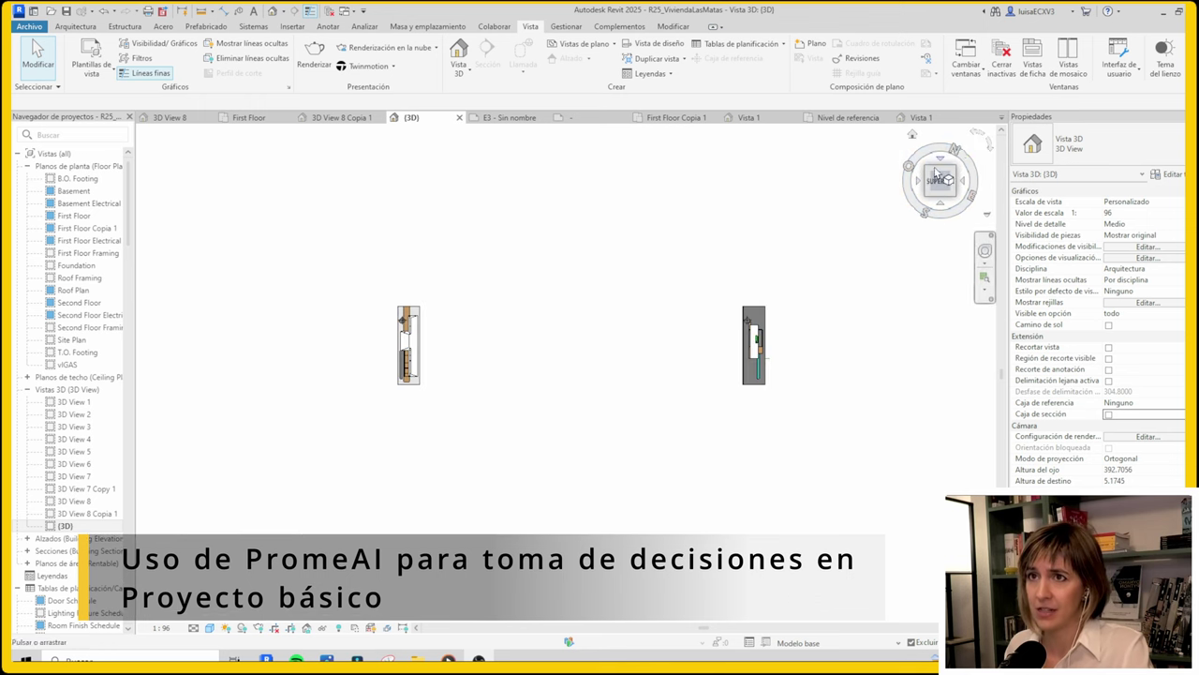
scroll(466, 343, up, 1)
scroll(361, 368, up, 2)
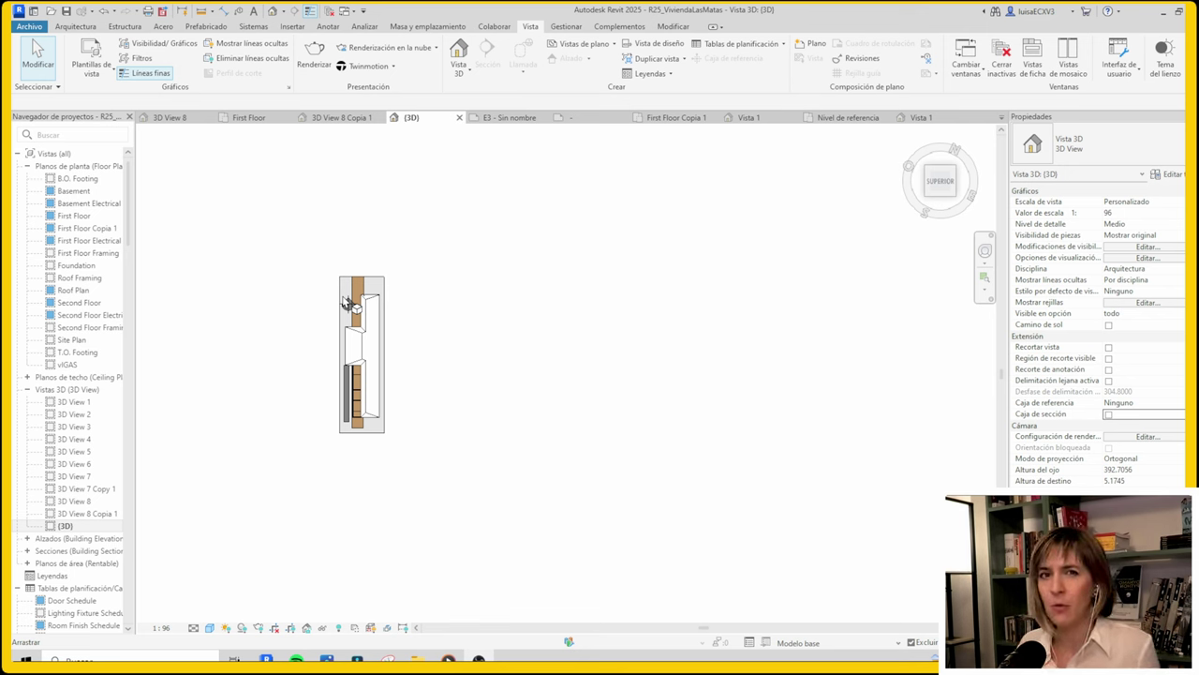
scroll(305, 335, up, 2)
scroll(305, 335, up, 1)
scroll(333, 347, up, 1)
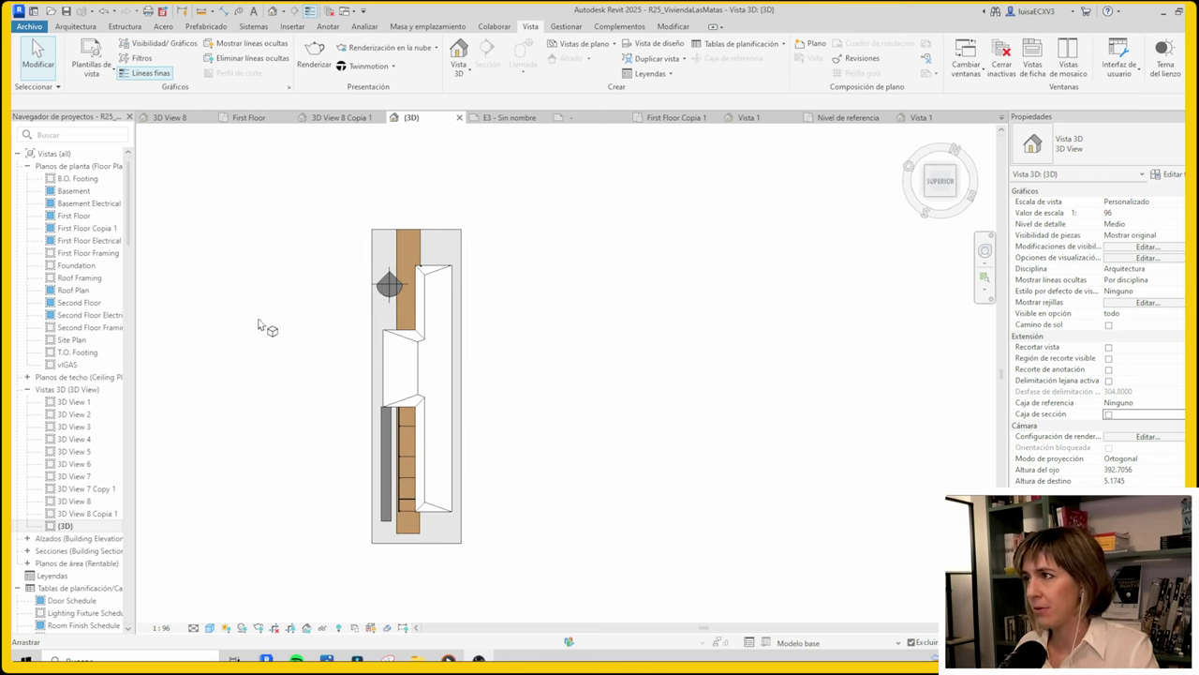
Step: Shift the model right, enable Caja de sección, and pull one side of the box inward
middle_drag(908, 266, 1051, 221)
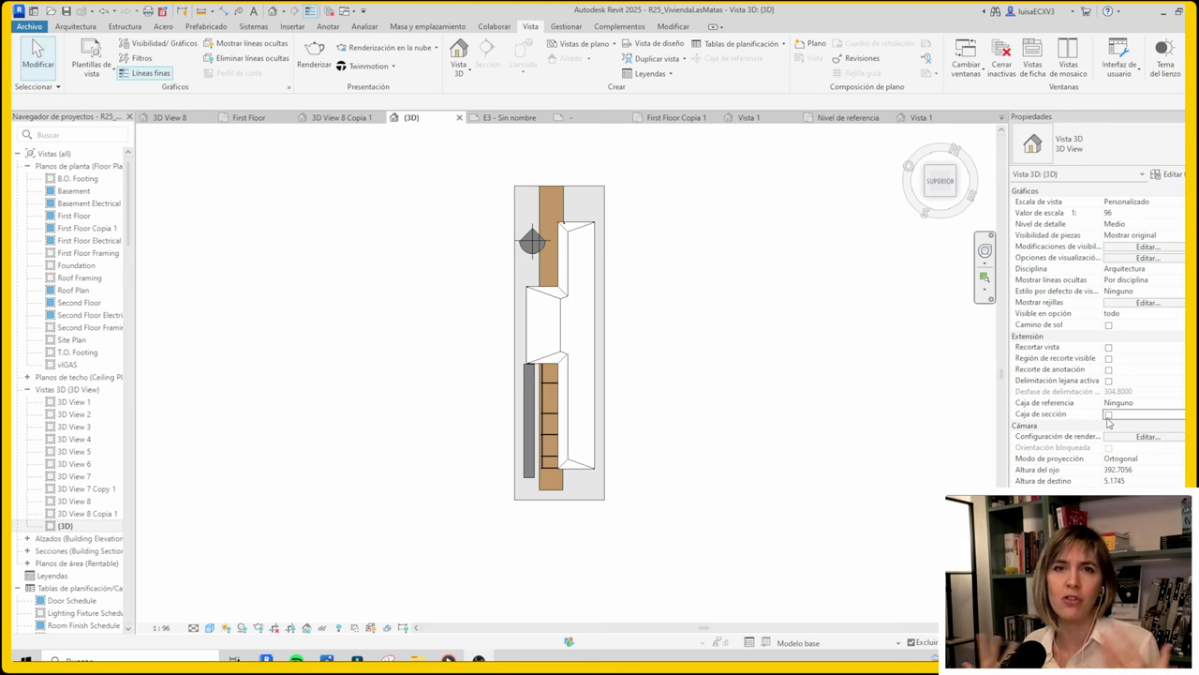
click(1108, 414)
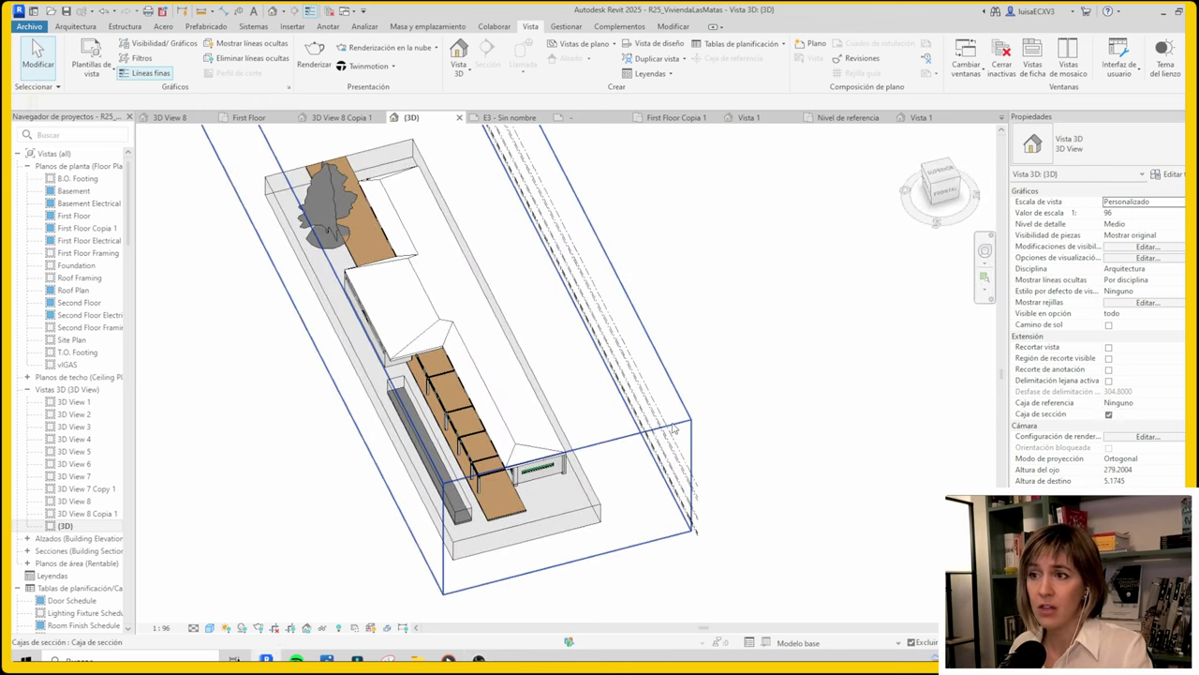
drag(567, 238, 499, 261)
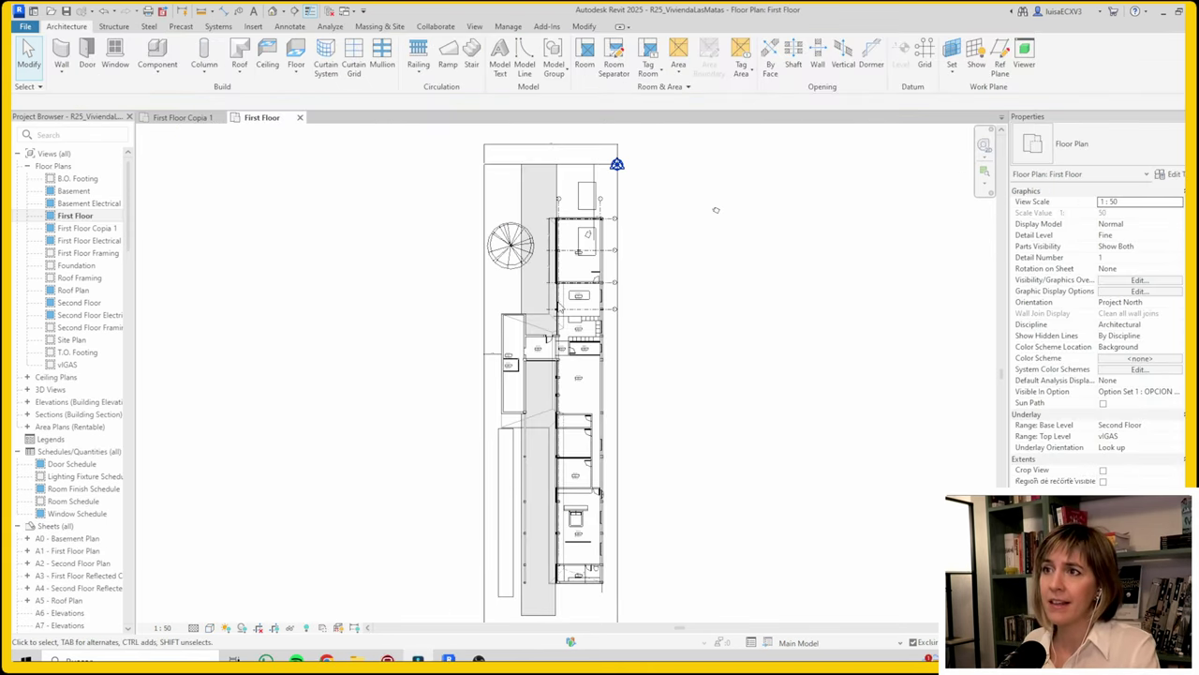
Step: Zoom around the First Floor plan to review its rooms
scroll(578, 300, up, 3)
scroll(578, 300, up, 4)
scroll(710, 241, down, 3)
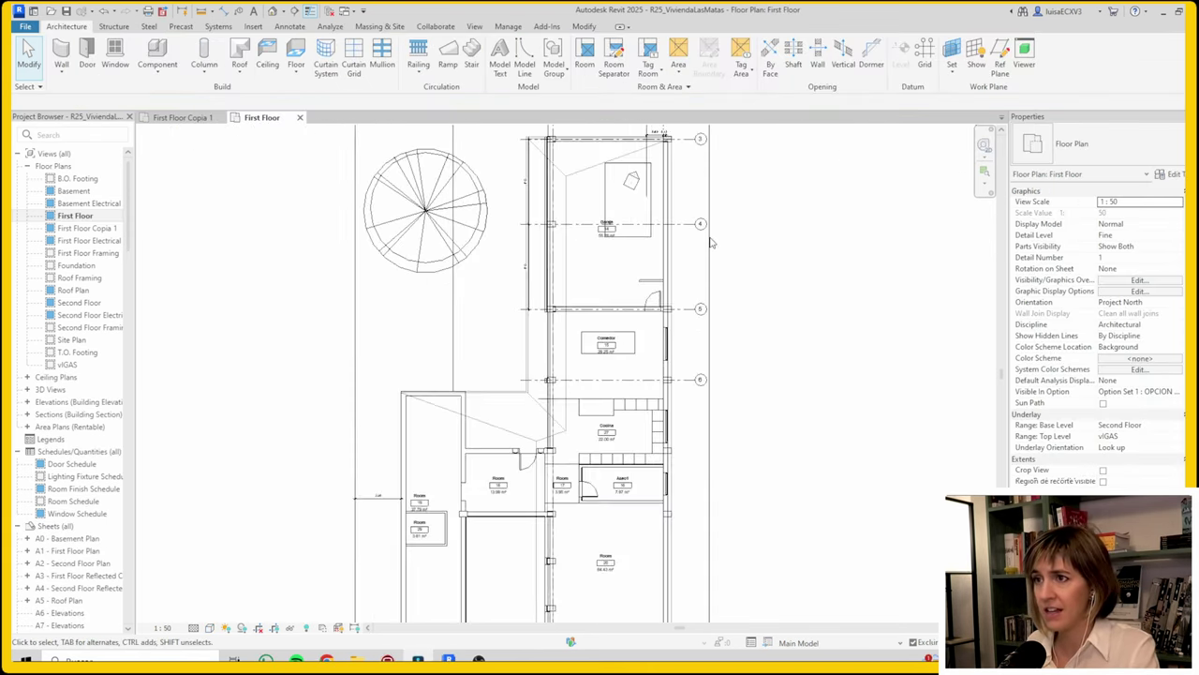
scroll(593, 487, up, 2)
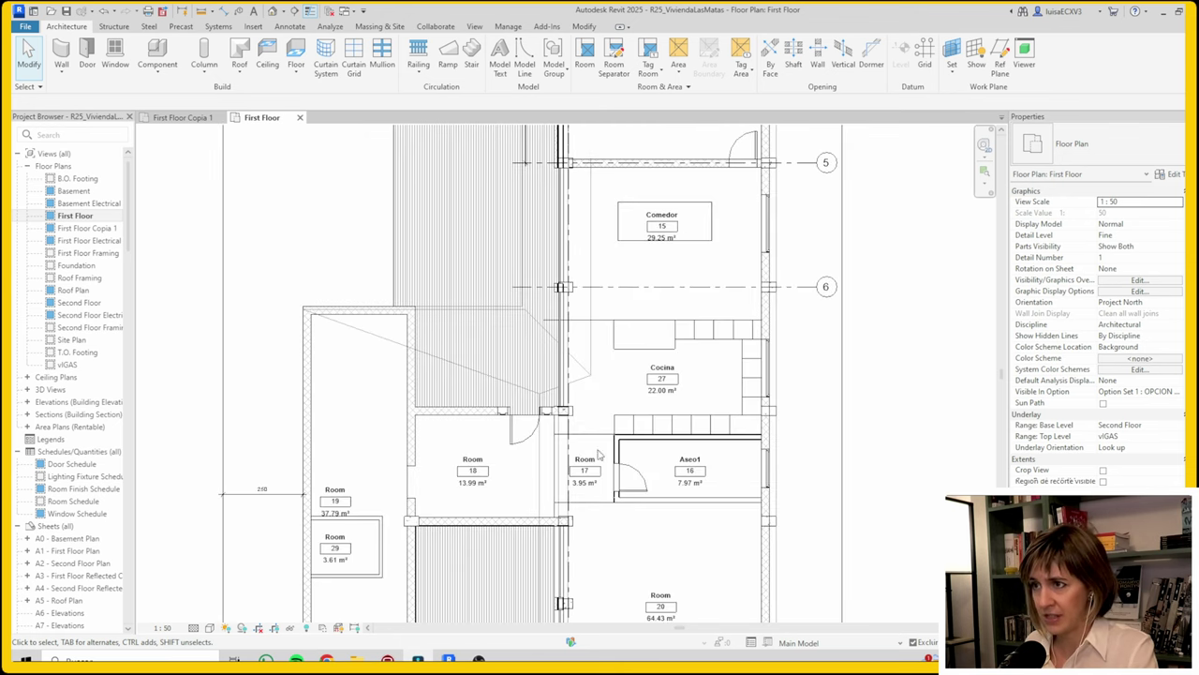
scroll(494, 466, down, 2)
scroll(608, 513, up, 2)
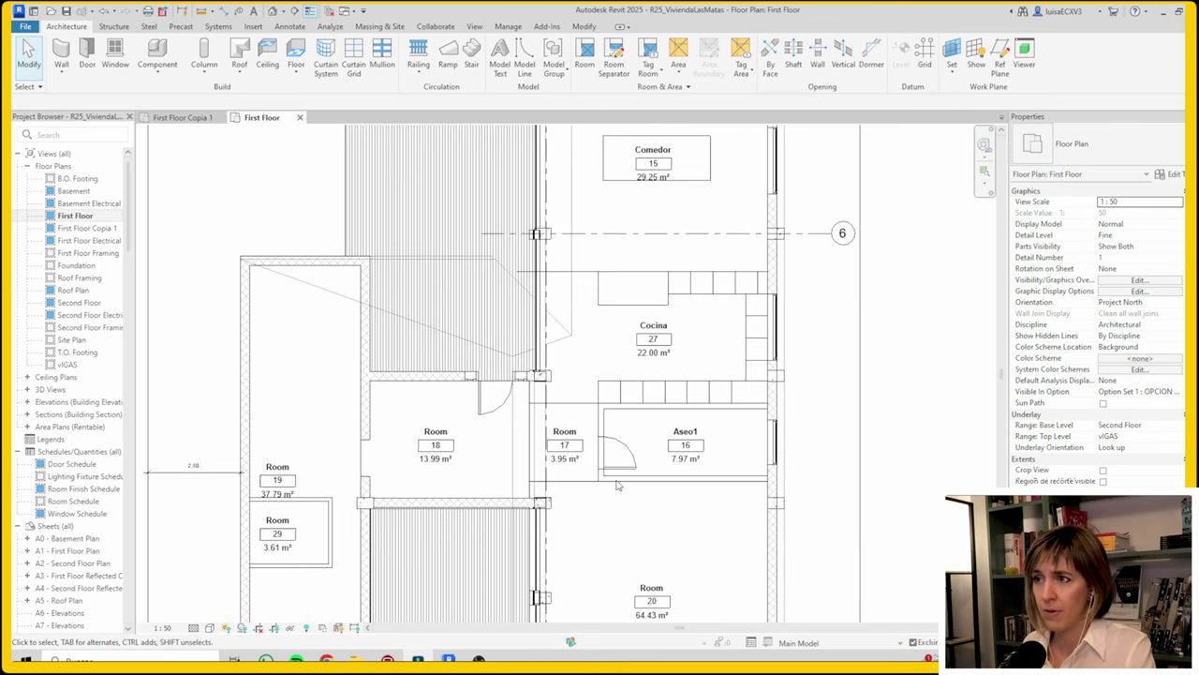
scroll(607, 447, down, 2)
scroll(316, 494, down, 1)
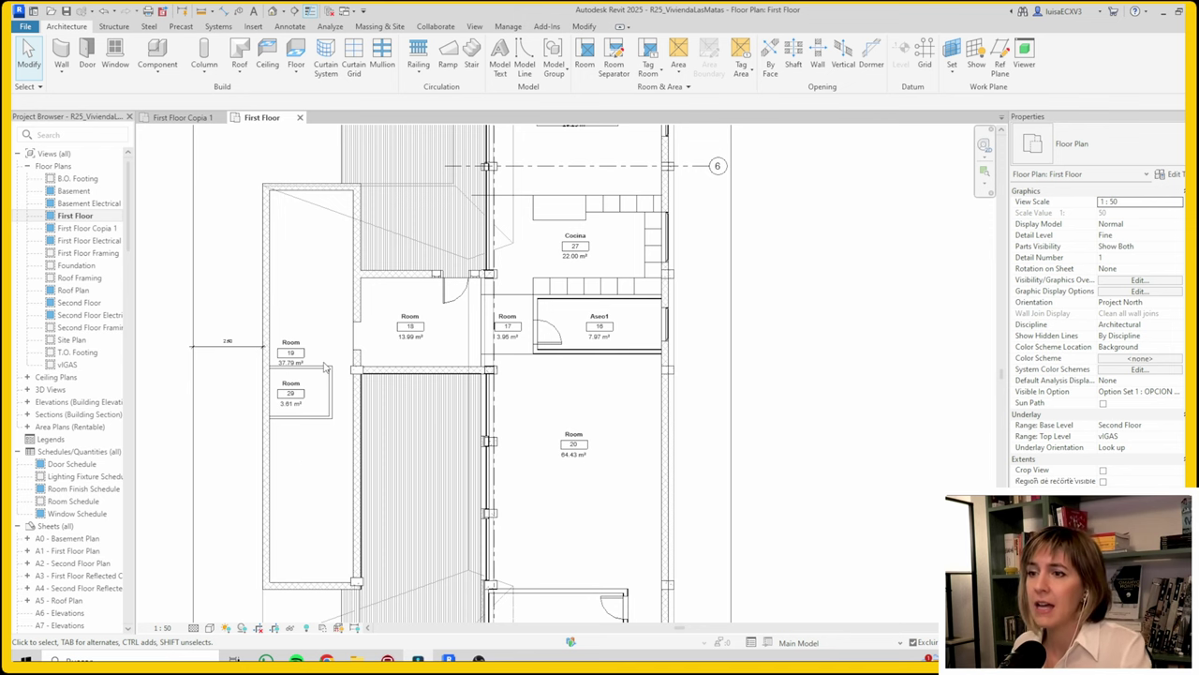
scroll(581, 375, down, 1)
scroll(572, 393, down, 1)
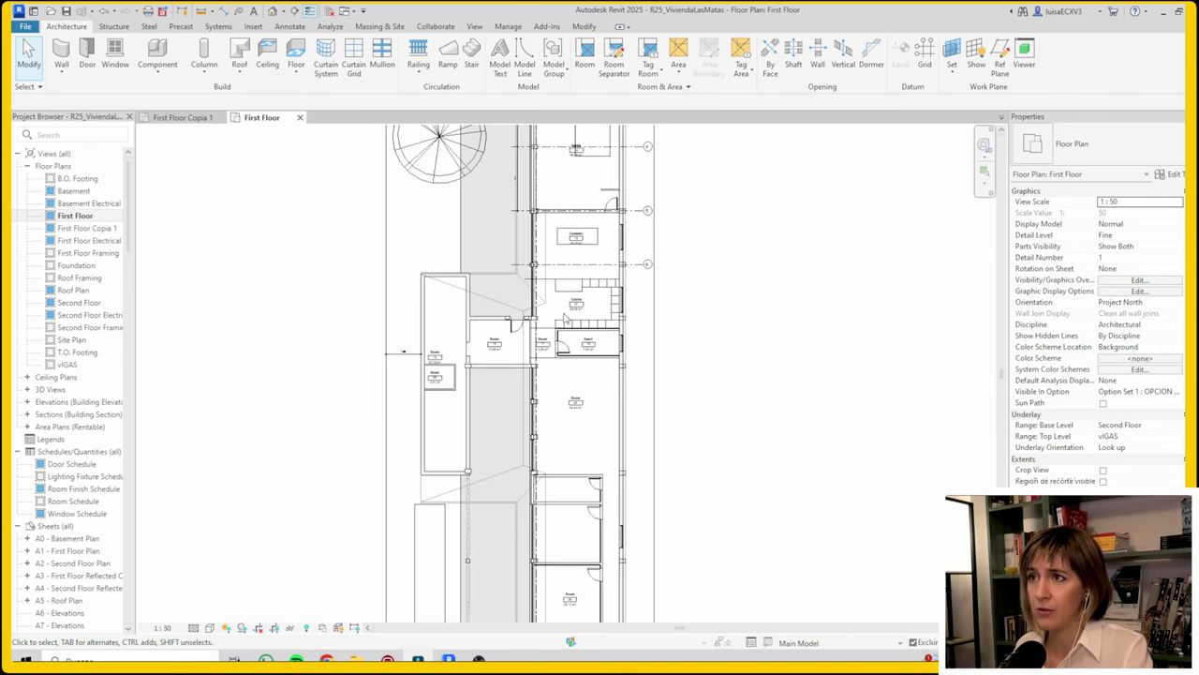
scroll(576, 356, up, 1)
Step: Keep zooming the plan, then select the tall mass block beside the house
scroll(589, 313, up, 1)
scroll(577, 164, down, 2)
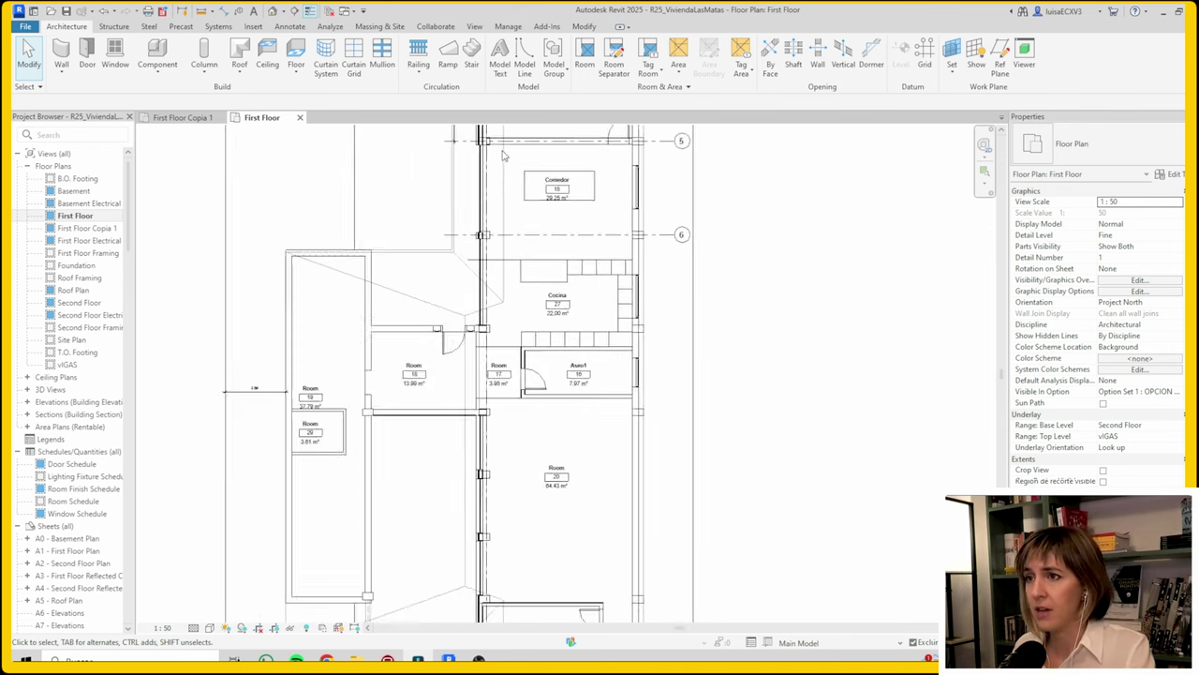
scroll(479, 366, up, 2)
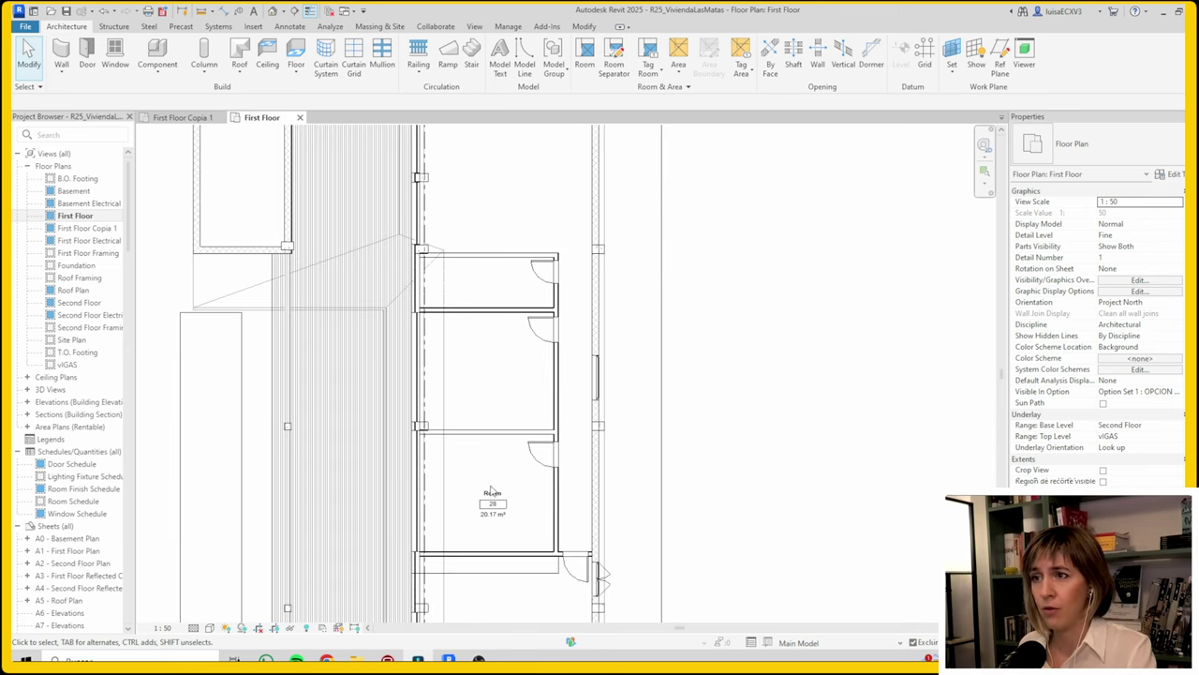
scroll(440, 271, down, 2)
scroll(474, 560, up, 2)
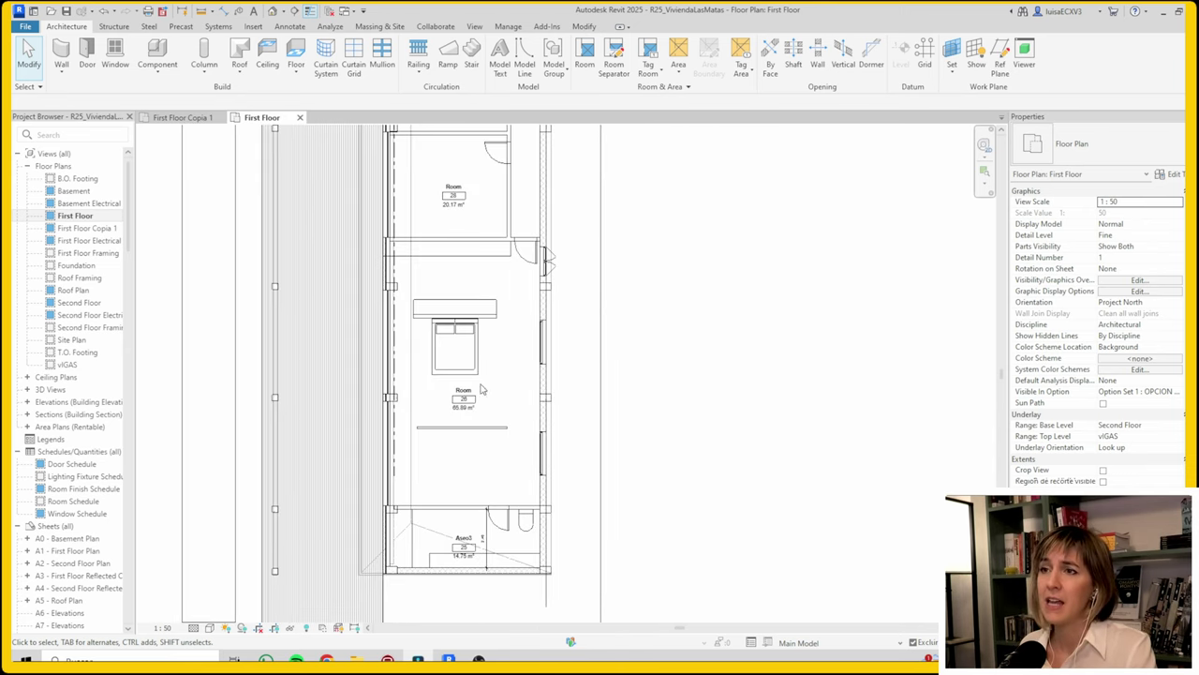
scroll(373, 389, down, 2)
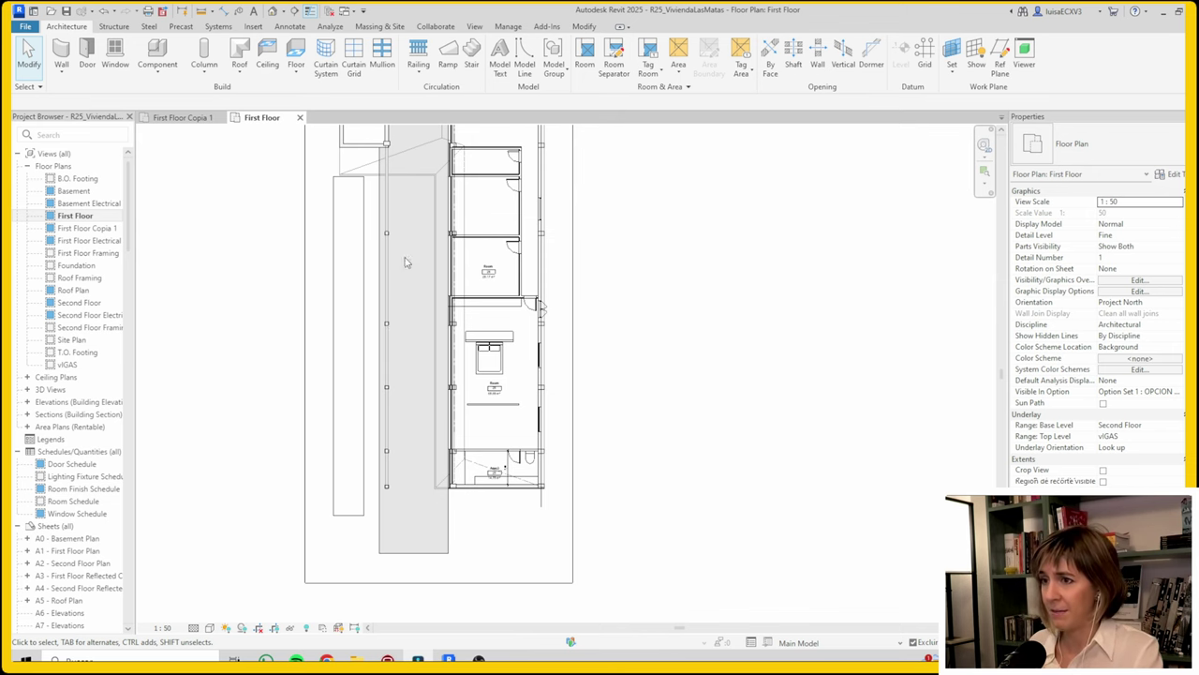
scroll(400, 544, up, 1)
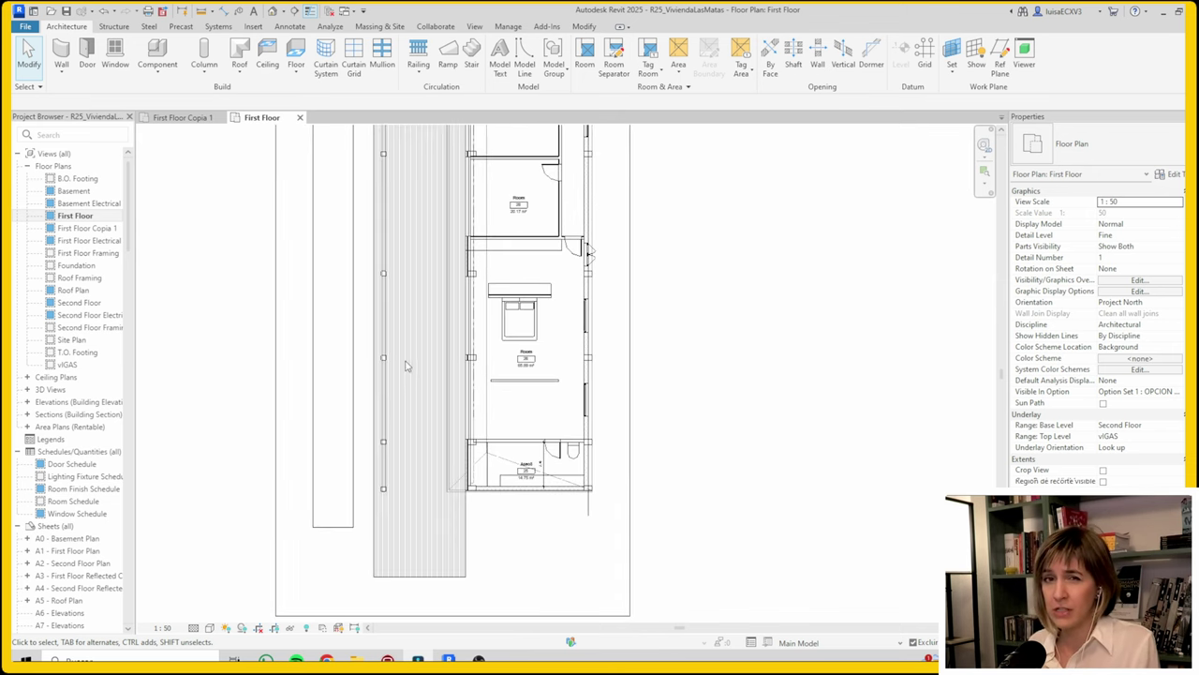
scroll(585, 579, down, 1)
scroll(363, 155, up, 1)
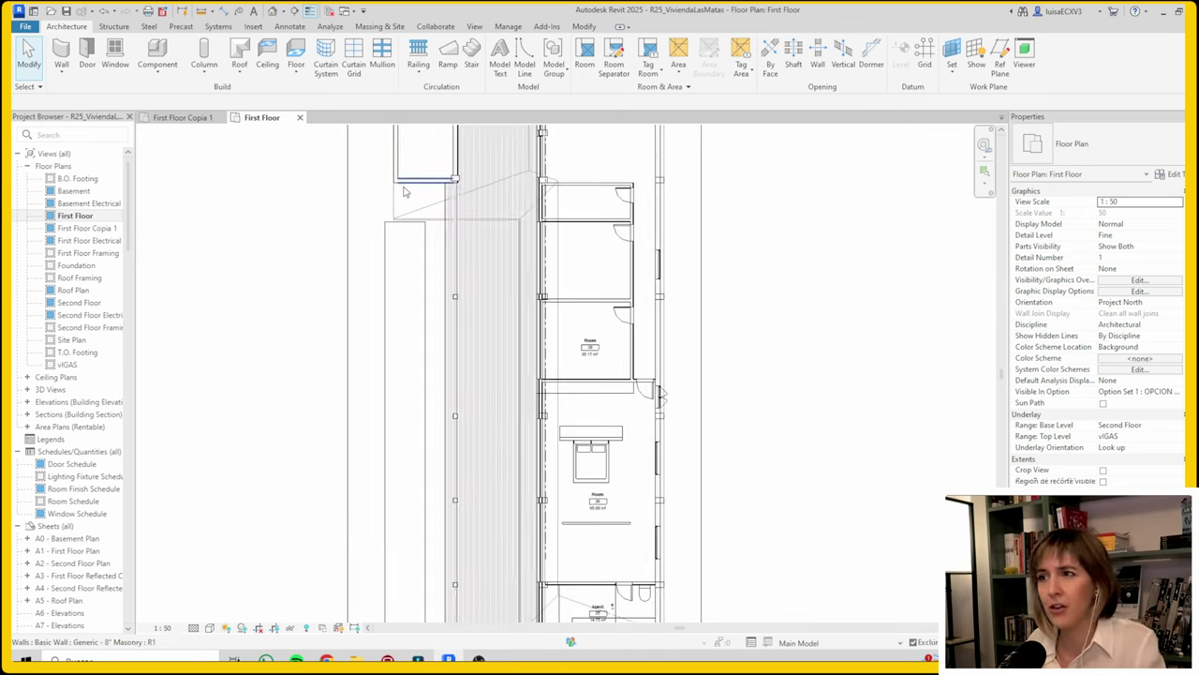
click(401, 250)
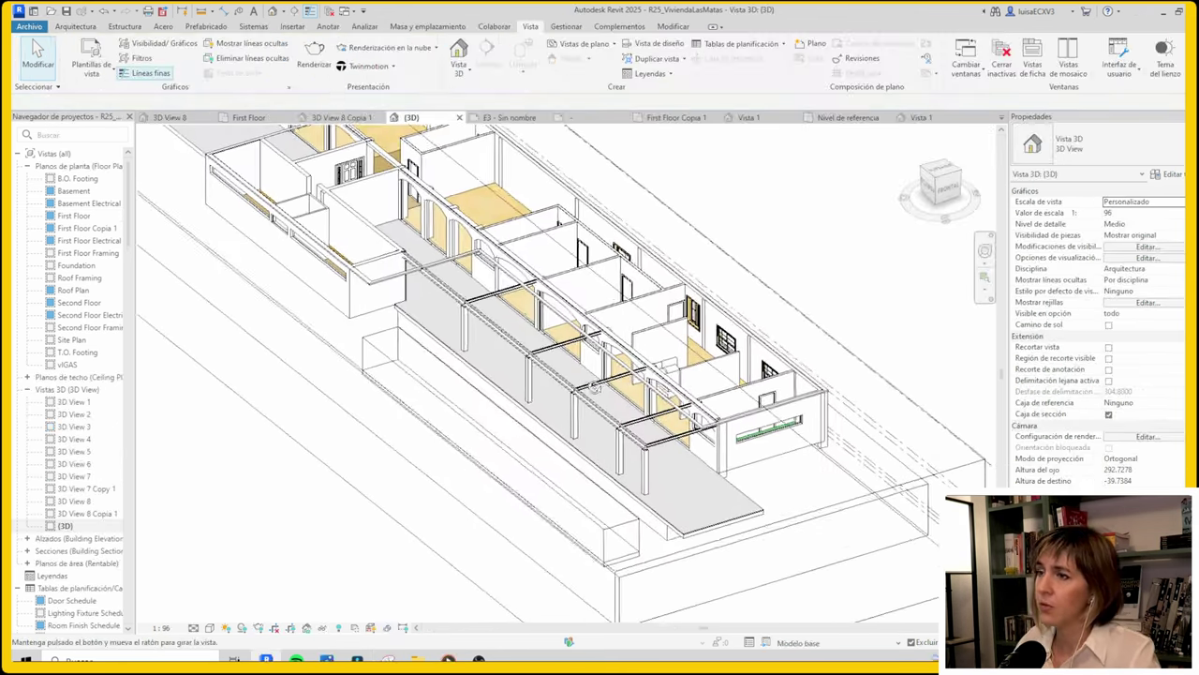
Step: Orbit and zoom the sectioned {3D} view so the house runs diagonally with all rooms visible
shift+middle_drag(547, 499, 815, 259)
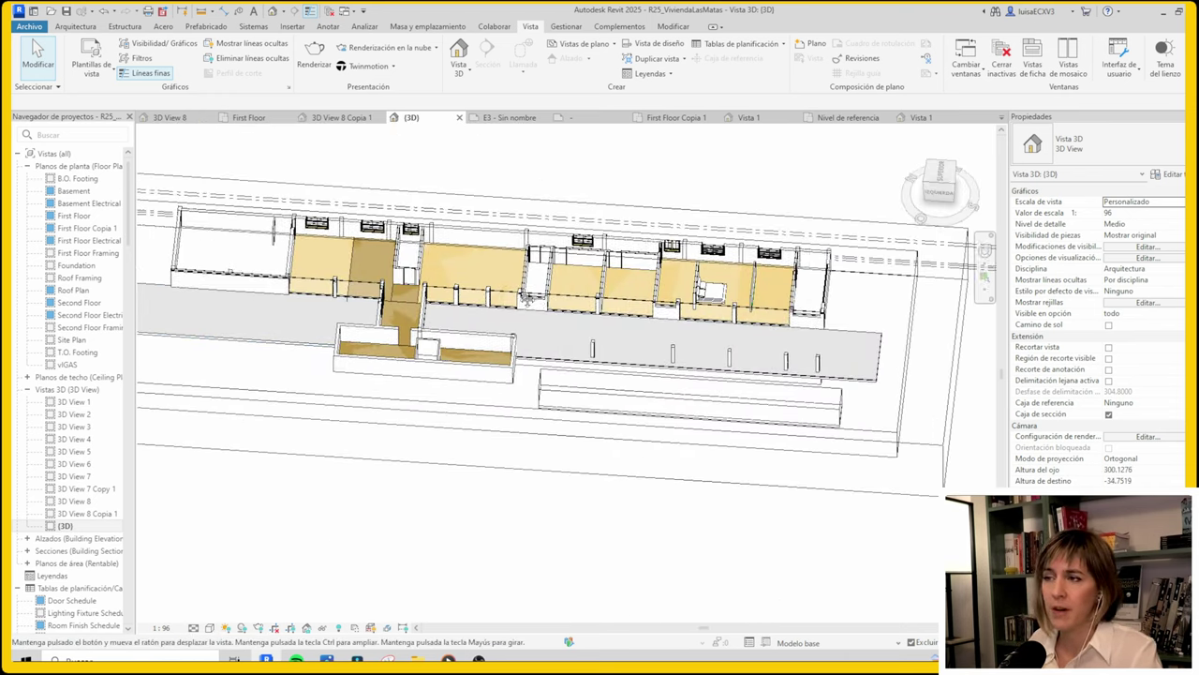
shift+middle_drag(815, 258, 503, 305)
scroll(619, 302, up, 2)
scroll(618, 297, up, 2)
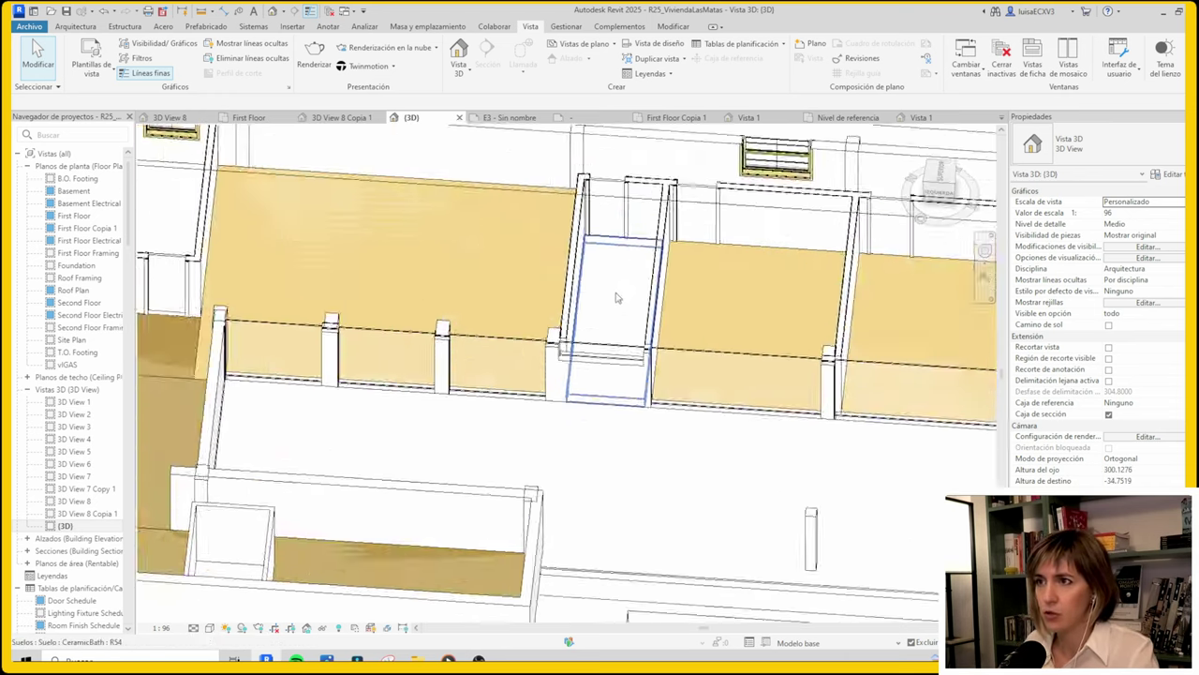
scroll(623, 297, up, 2)
scroll(633, 296, down, 3)
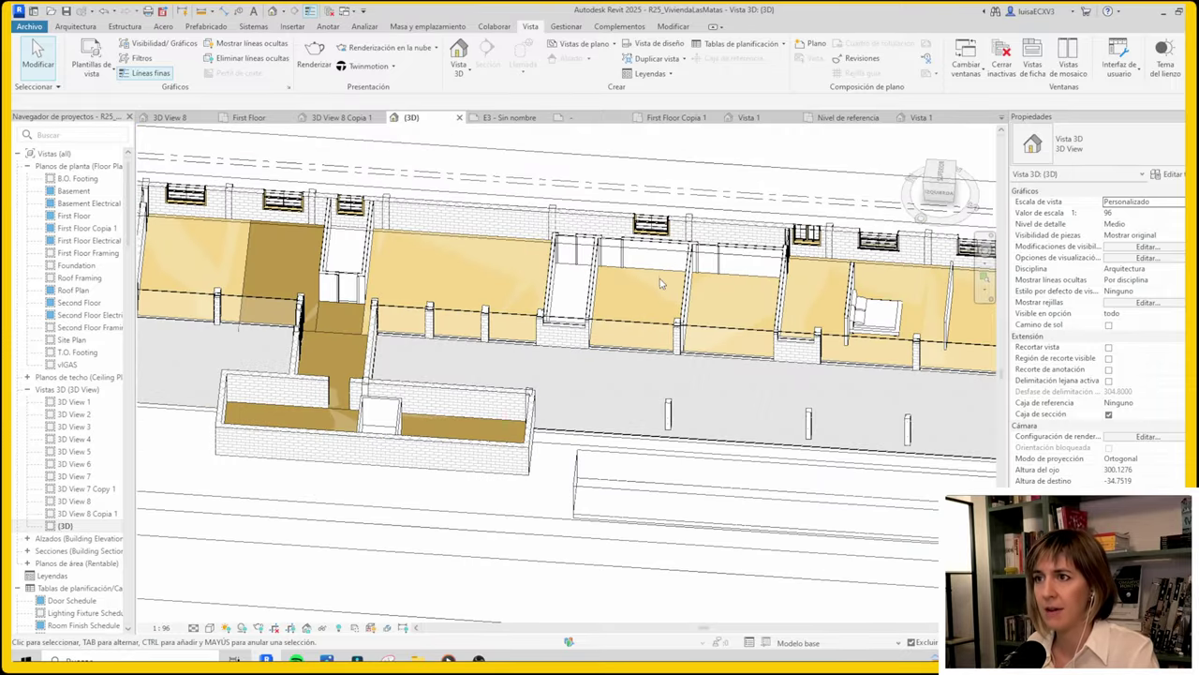
scroll(656, 285, down, 1)
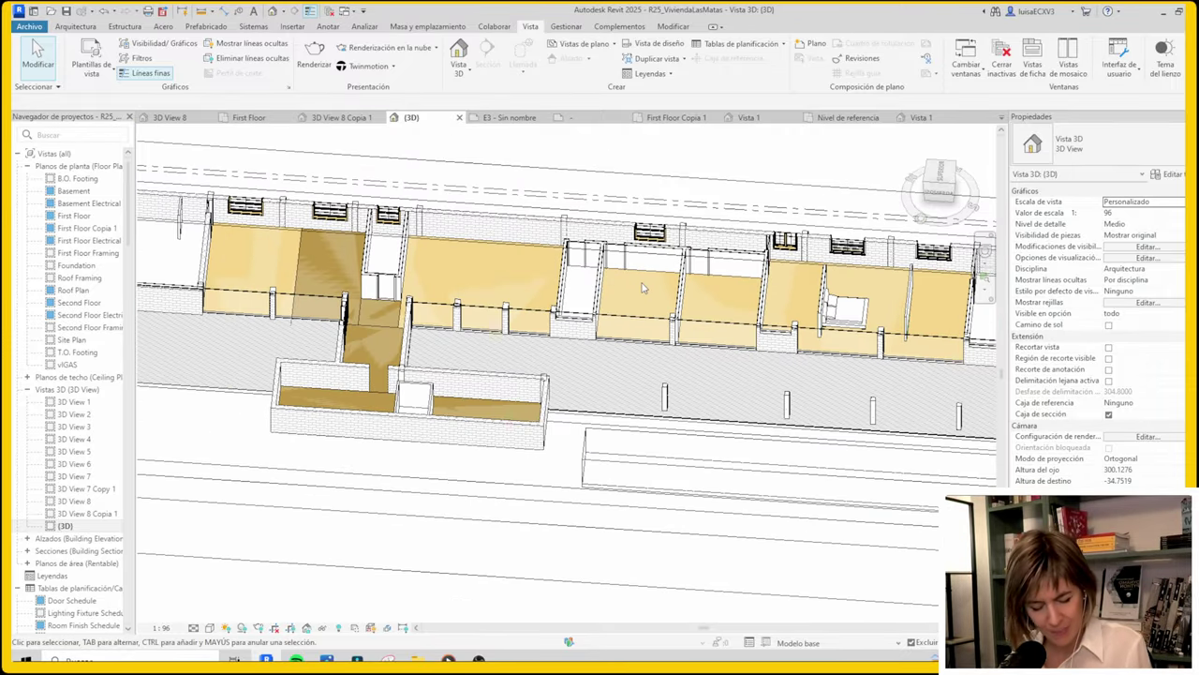
scroll(642, 288, down, 3)
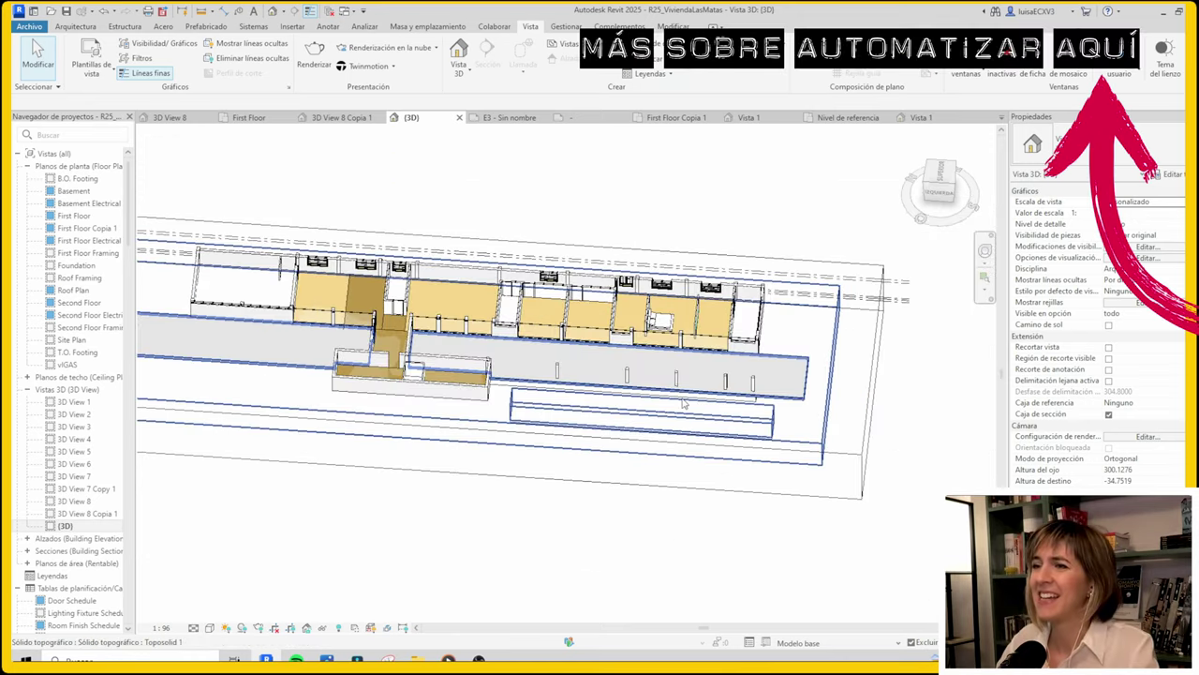
mouse_move(643, 287)
shift+middle_down()
mouse_move(473, 387)
mouse_move(413, 407)
shift+middle_up()
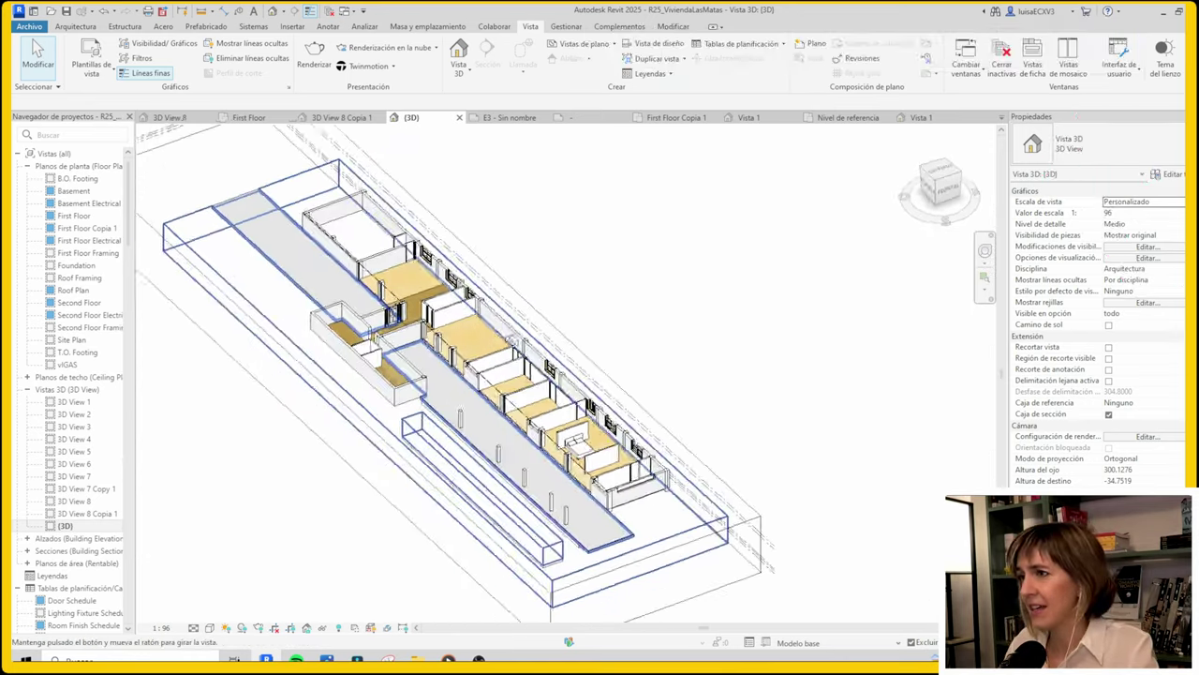
scroll(413, 407, up, 2)
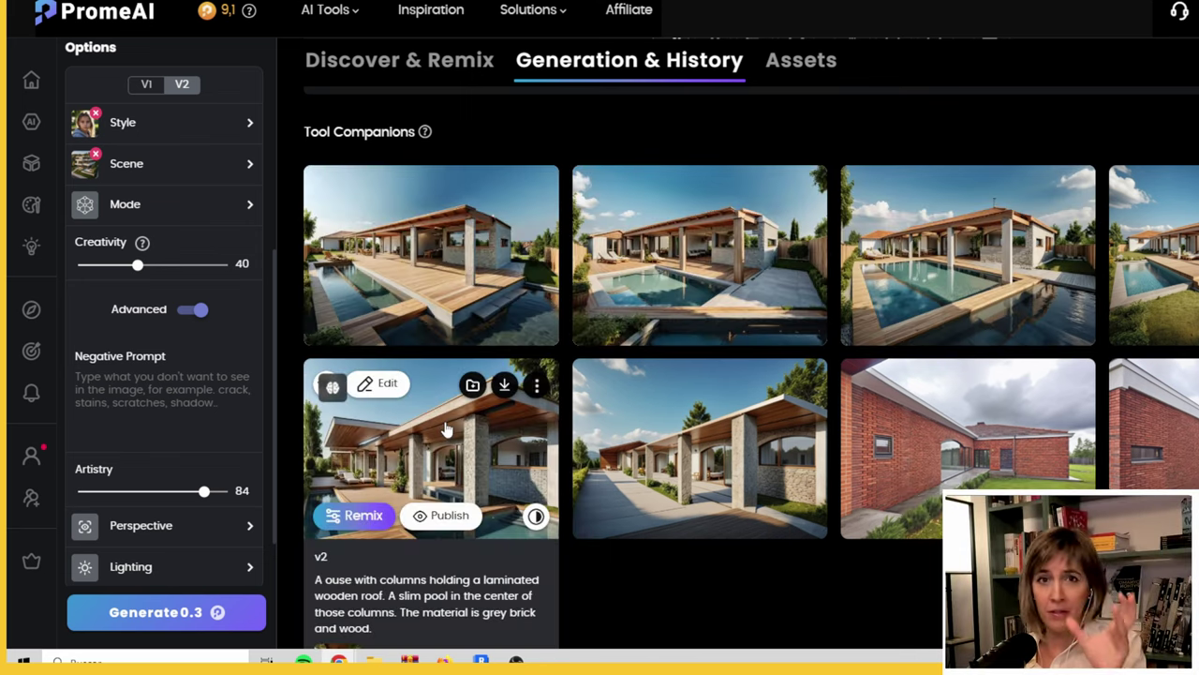
Step: View a render full-screen, then open the First Floor plan and enter SB for a floor boundary
click(447, 429)
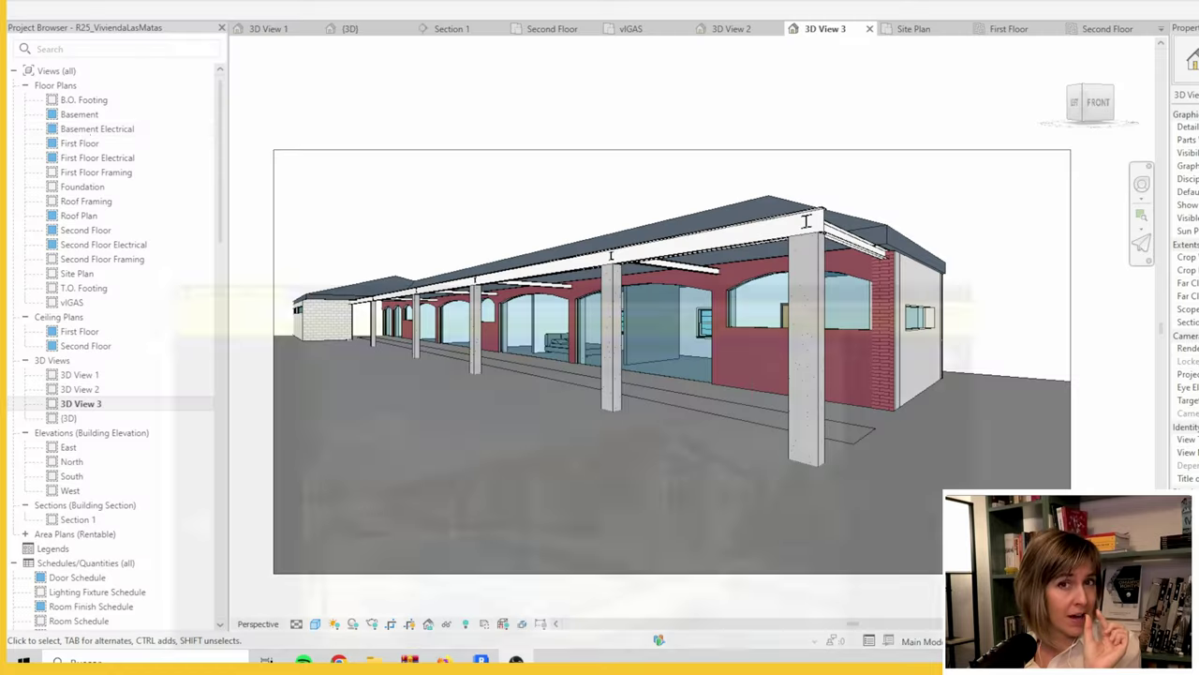
double_click(80, 143)
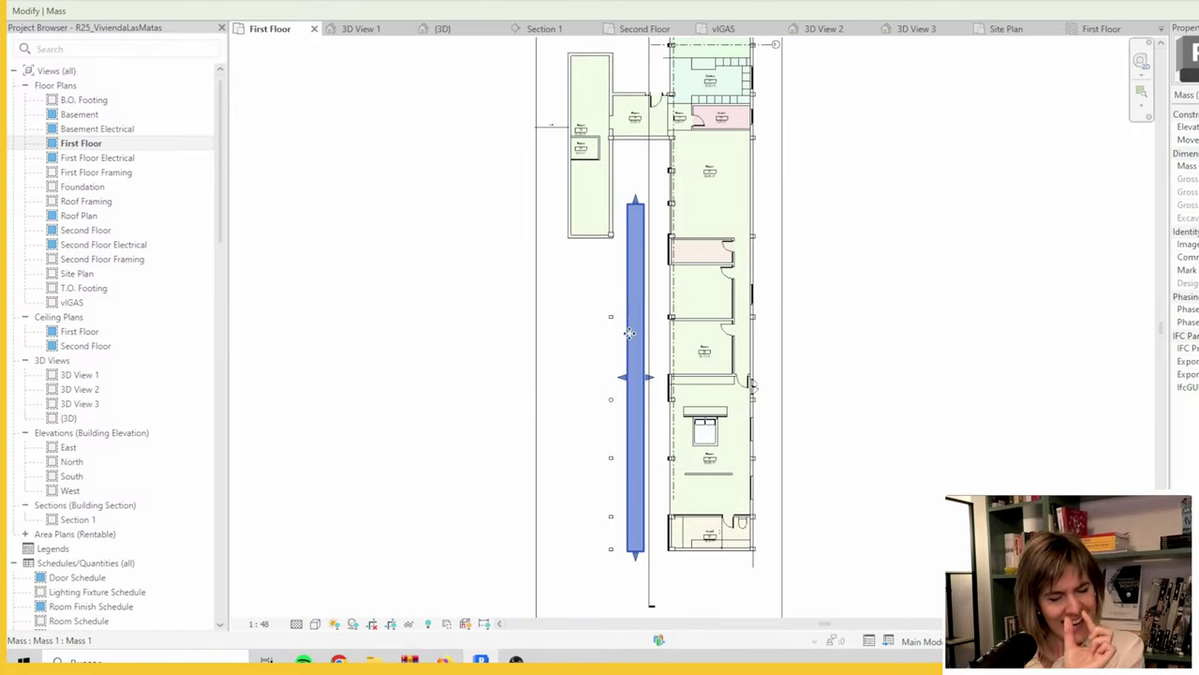
key(s)
key(b)
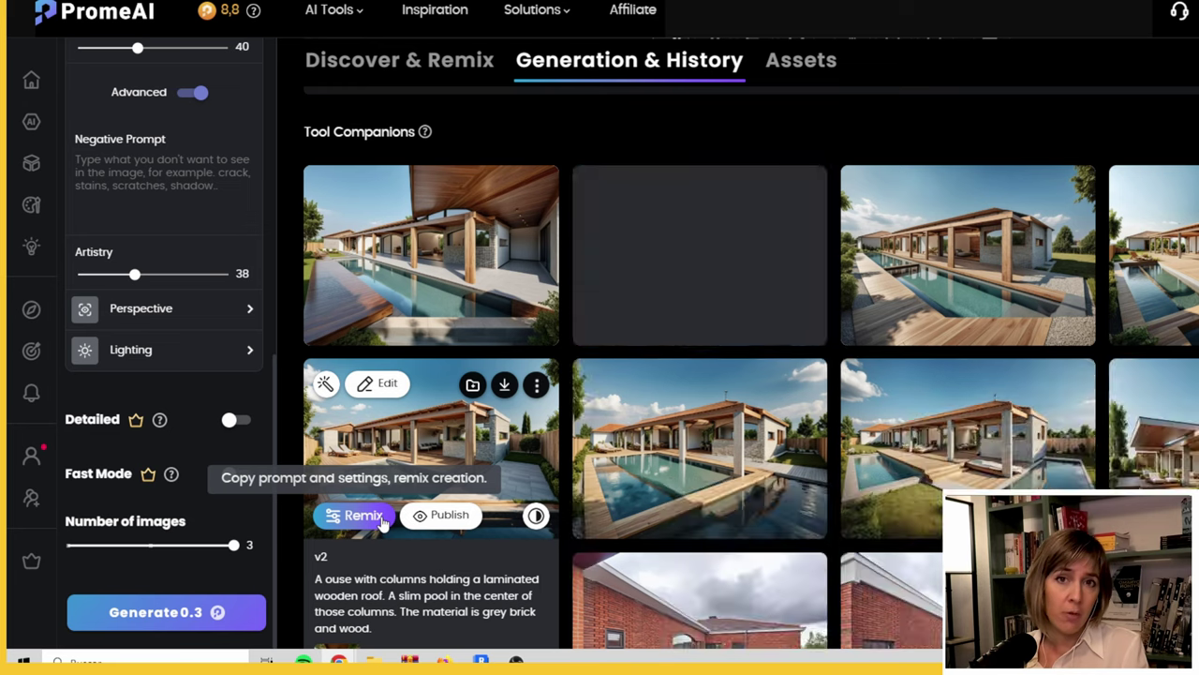
Step: Remix the earlier render with 'the side' added to the prompt, then view the pool-and-pergola render full-screen
click(357, 514)
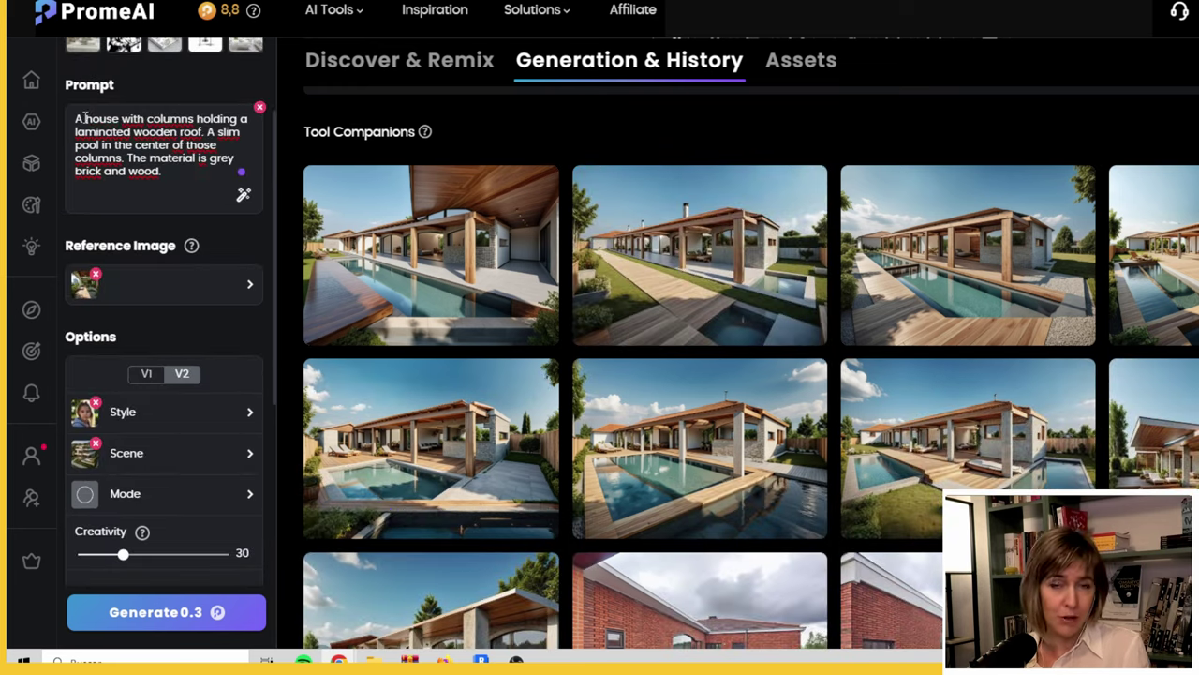
text(the side)
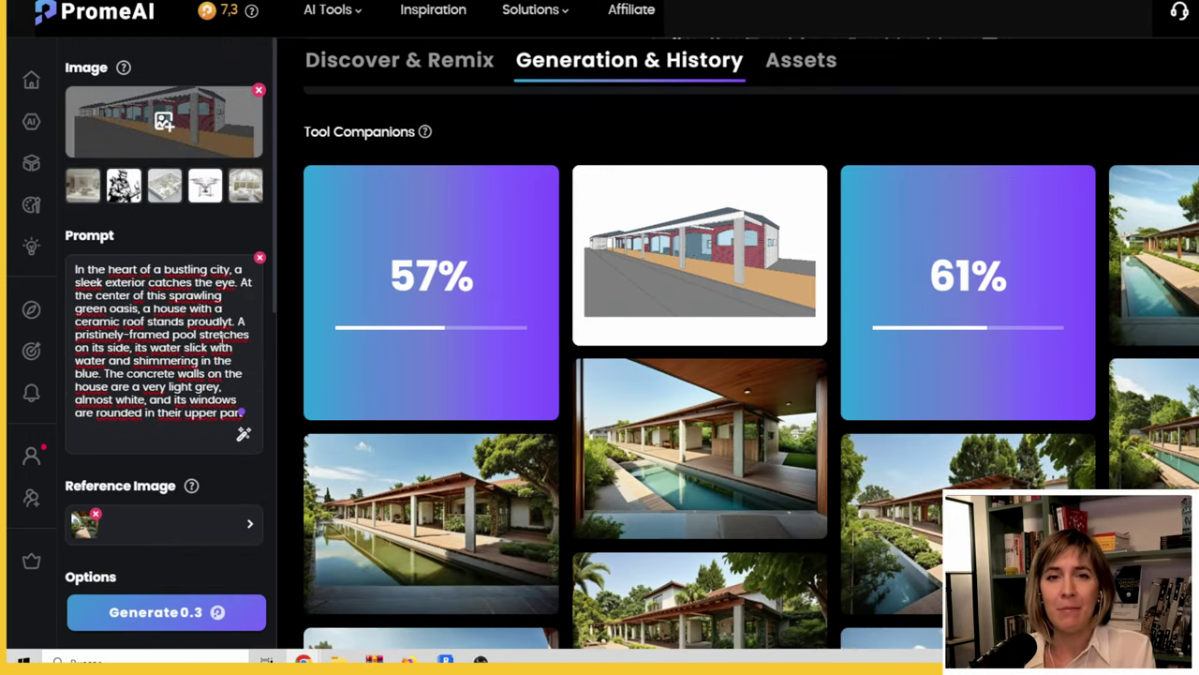
click(530, 251)
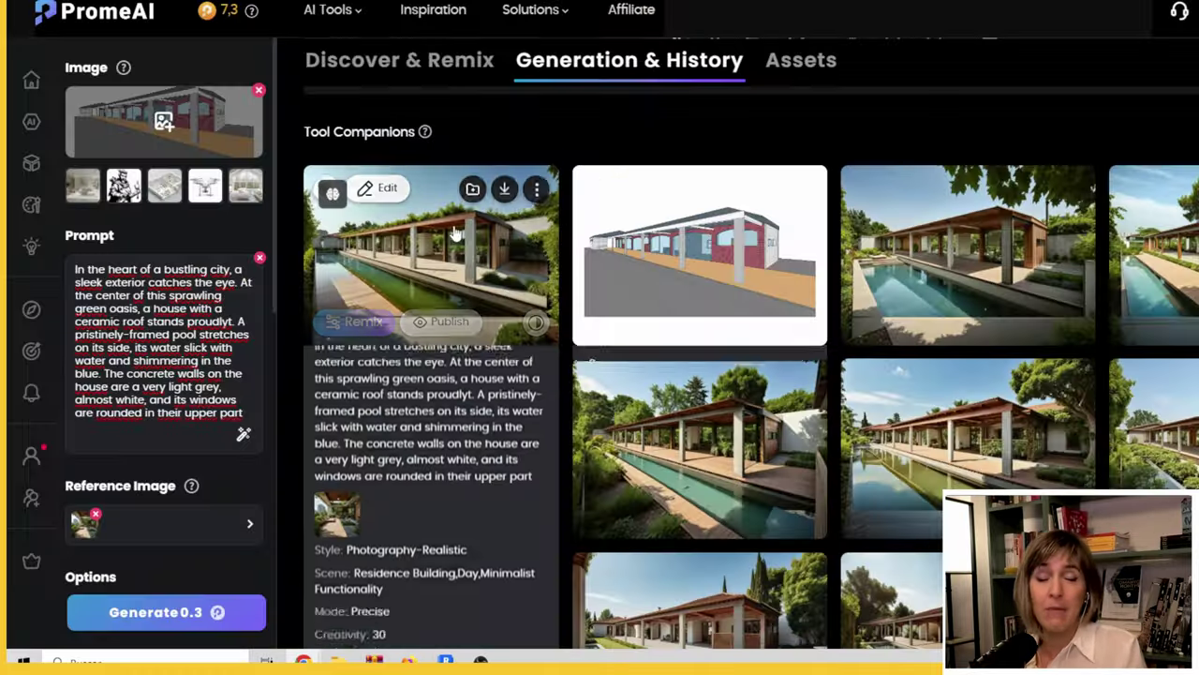
Step: View the first pool render full-screen, then check the First Floor plan in Revit
click(432, 254)
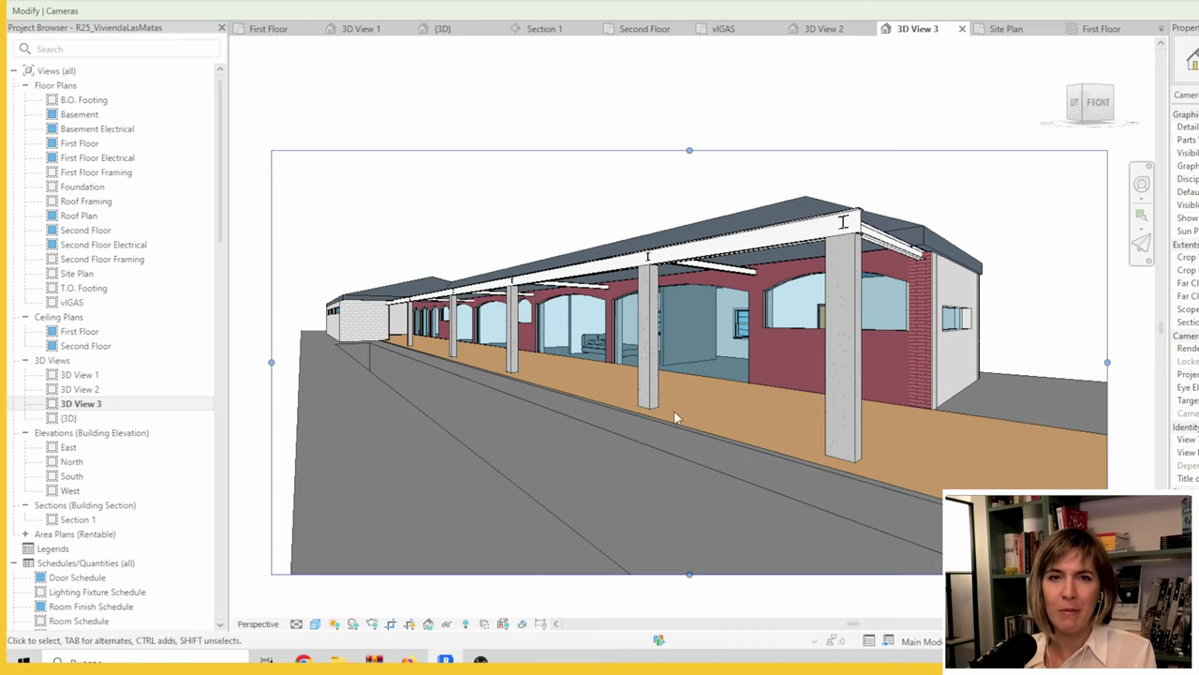
double_click(110, 146)
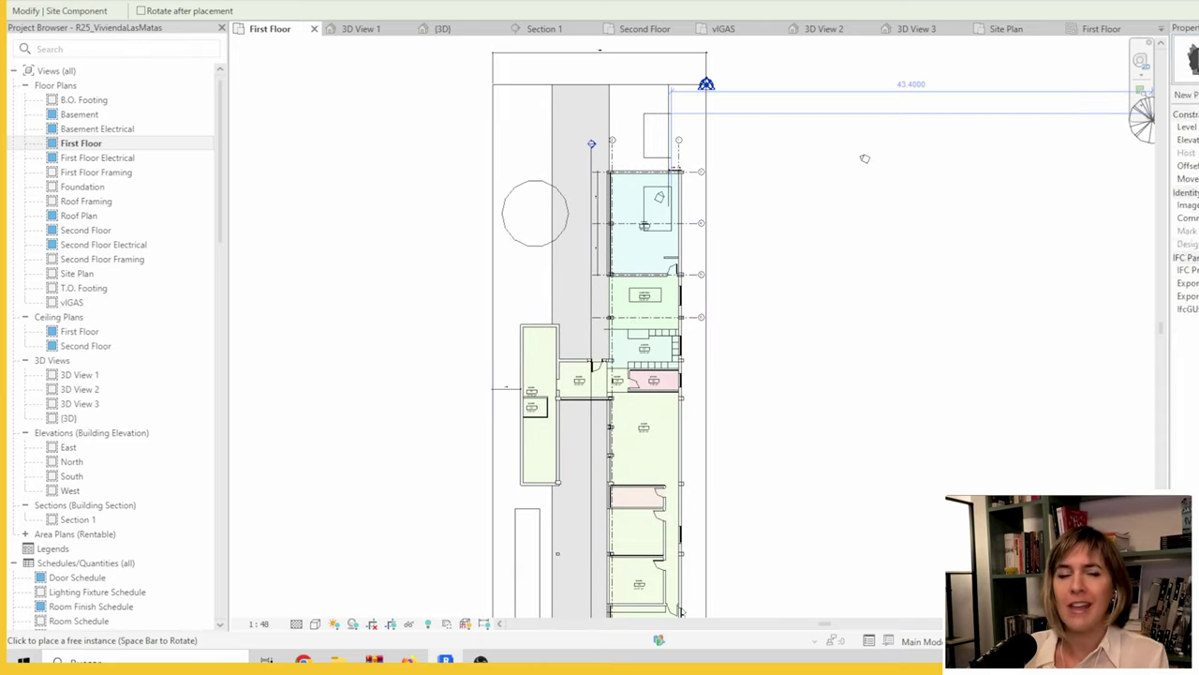
click(442, 28)
Step: Show 3D View 3 in Hidden Line style from a lower camera angle
double_click(93, 403)
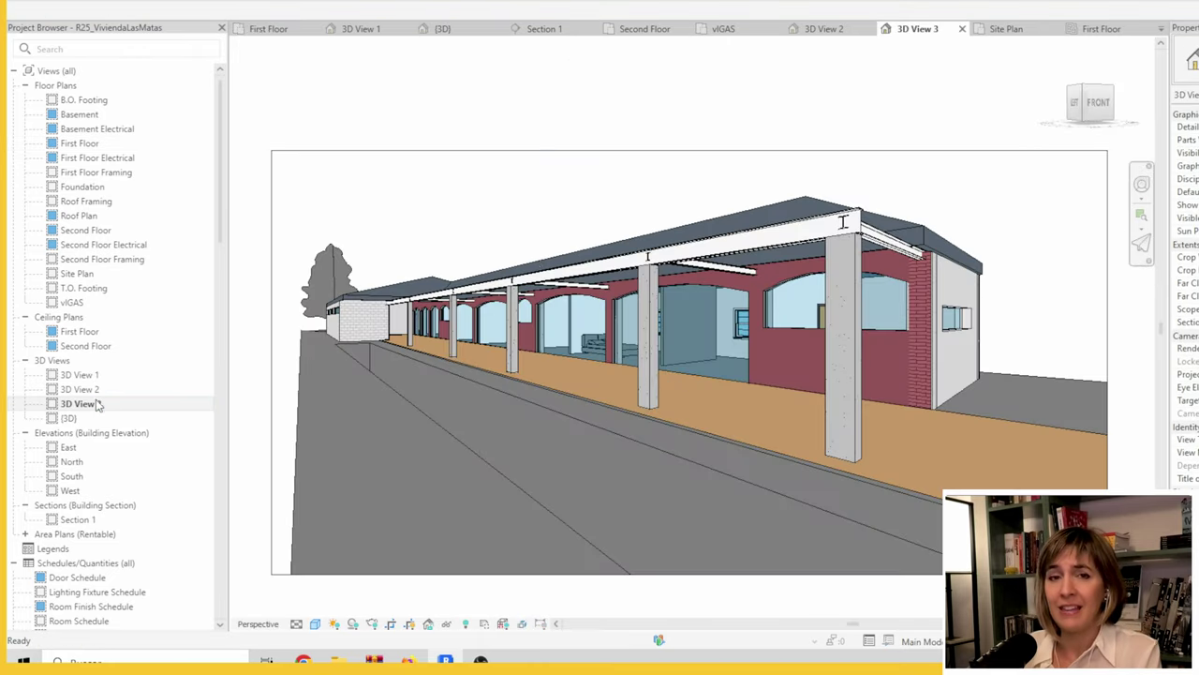
click(315, 623)
click(347, 550)
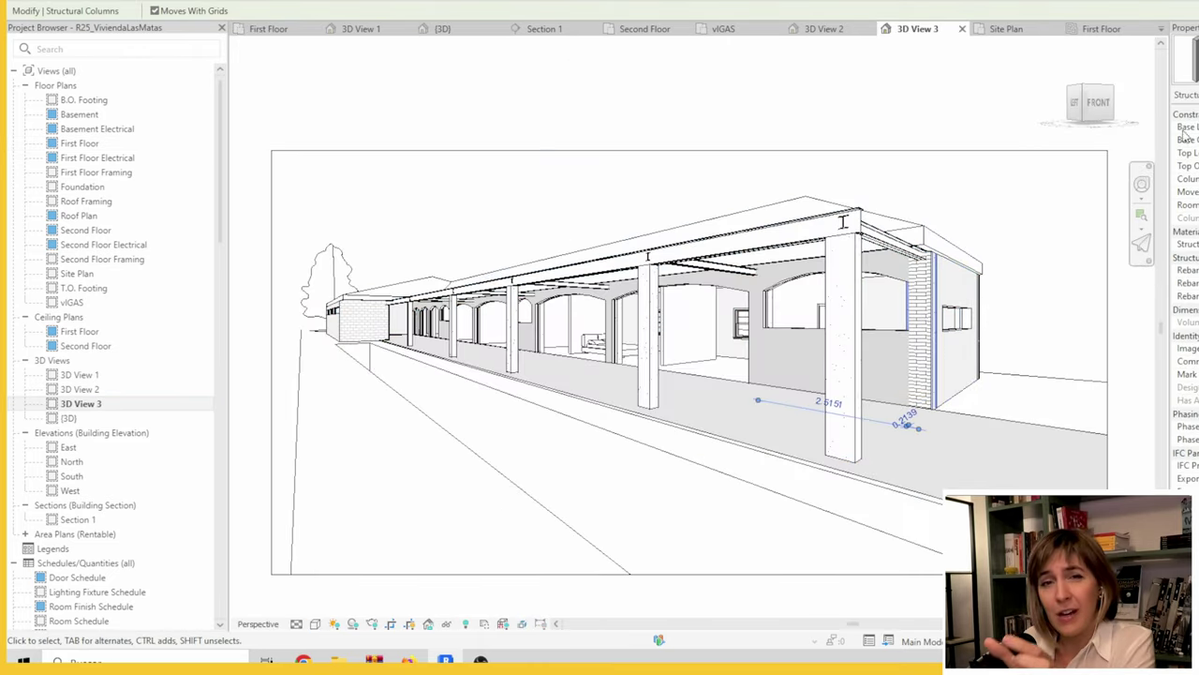
mouse_move(271, 107)
shift+middle_down()
mouse_move(687, 132)
mouse_move(535, 228)
shift+middle_up()
click(687, 119)
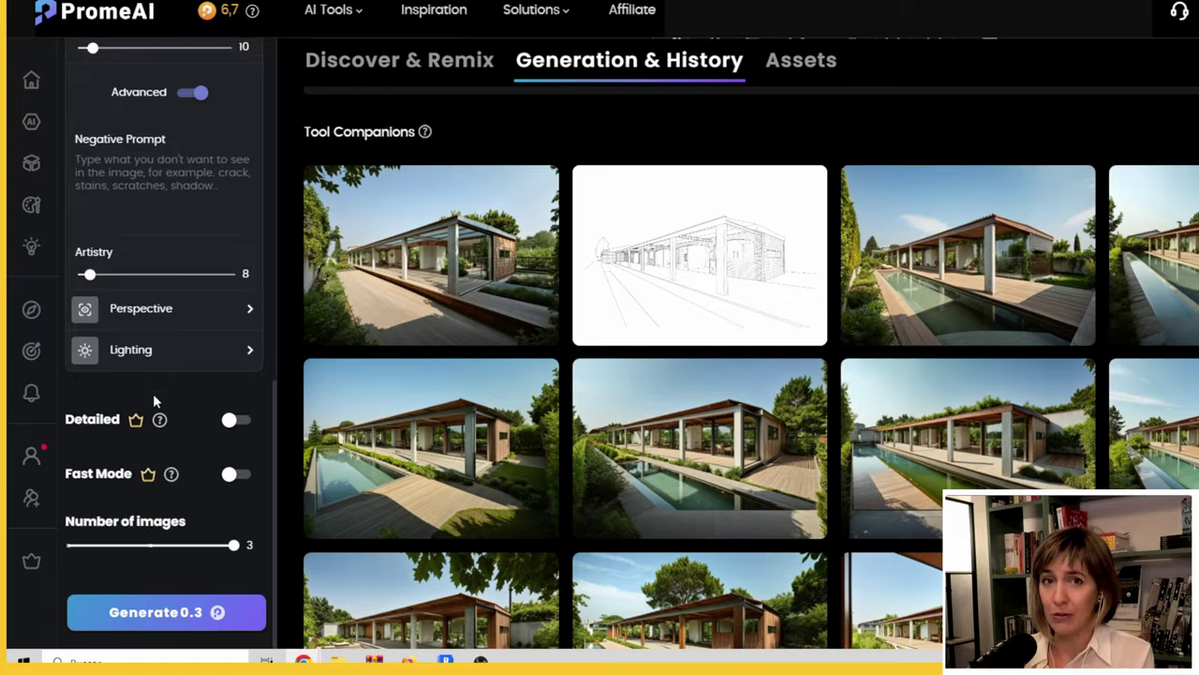
Step: Start new renders and tighten the camera crop region around the house
click(166, 612)
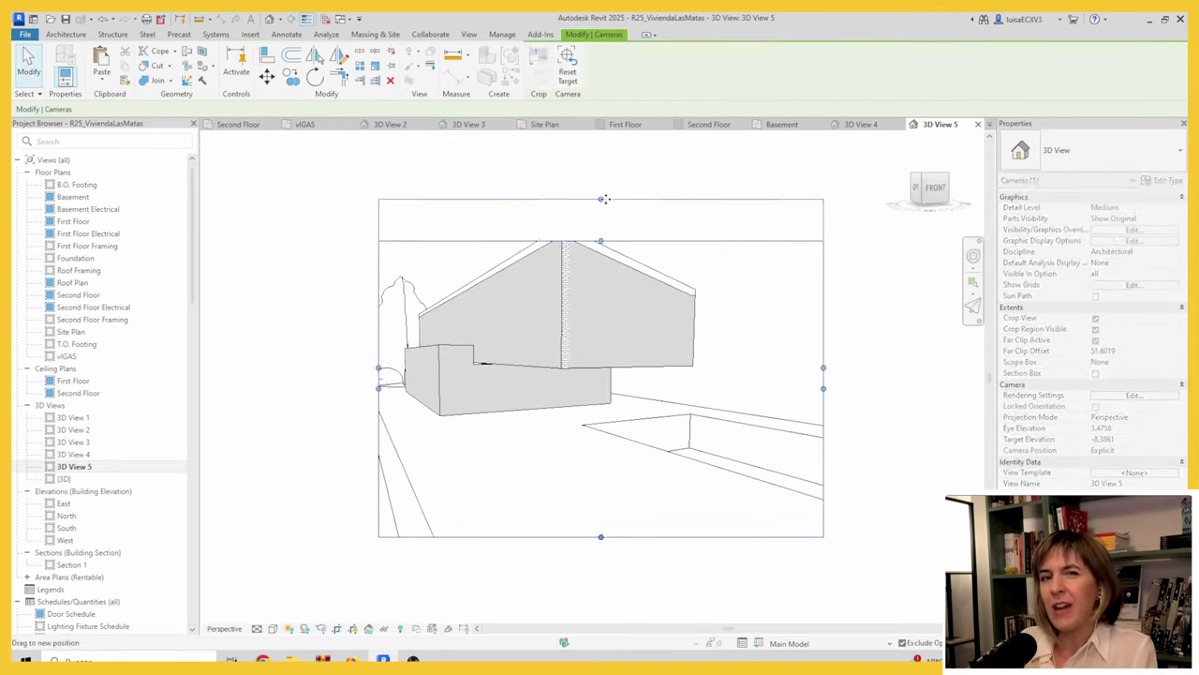
drag(604, 199, 604, 183)
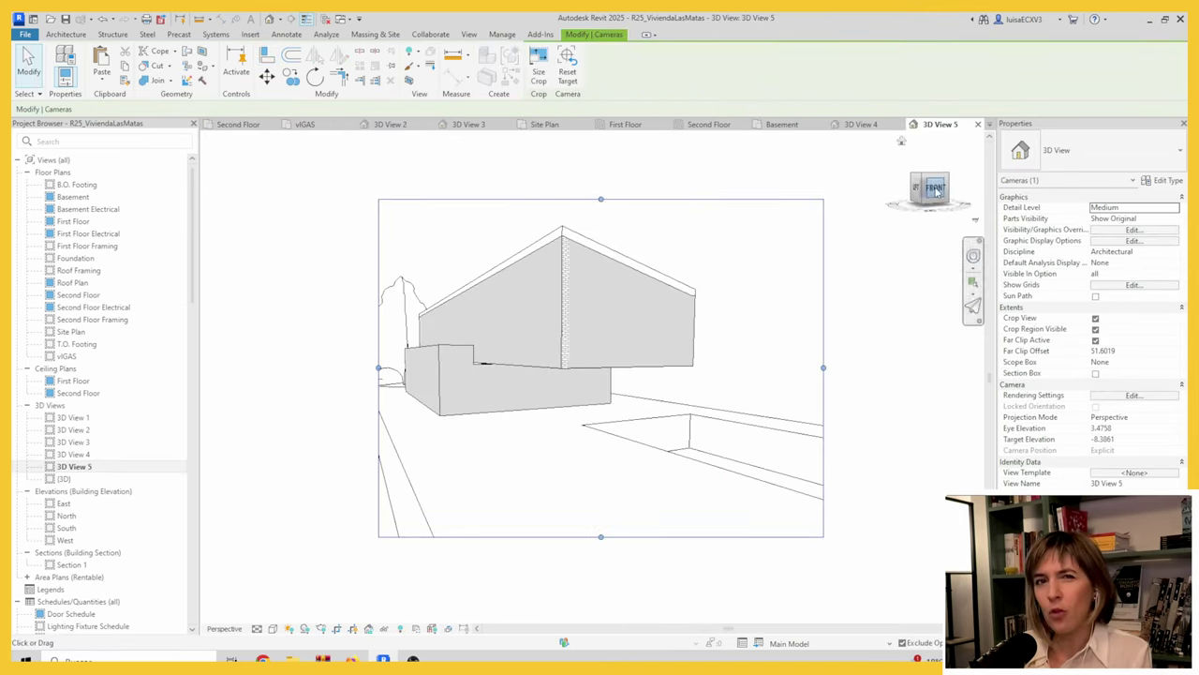
click(518, 410)
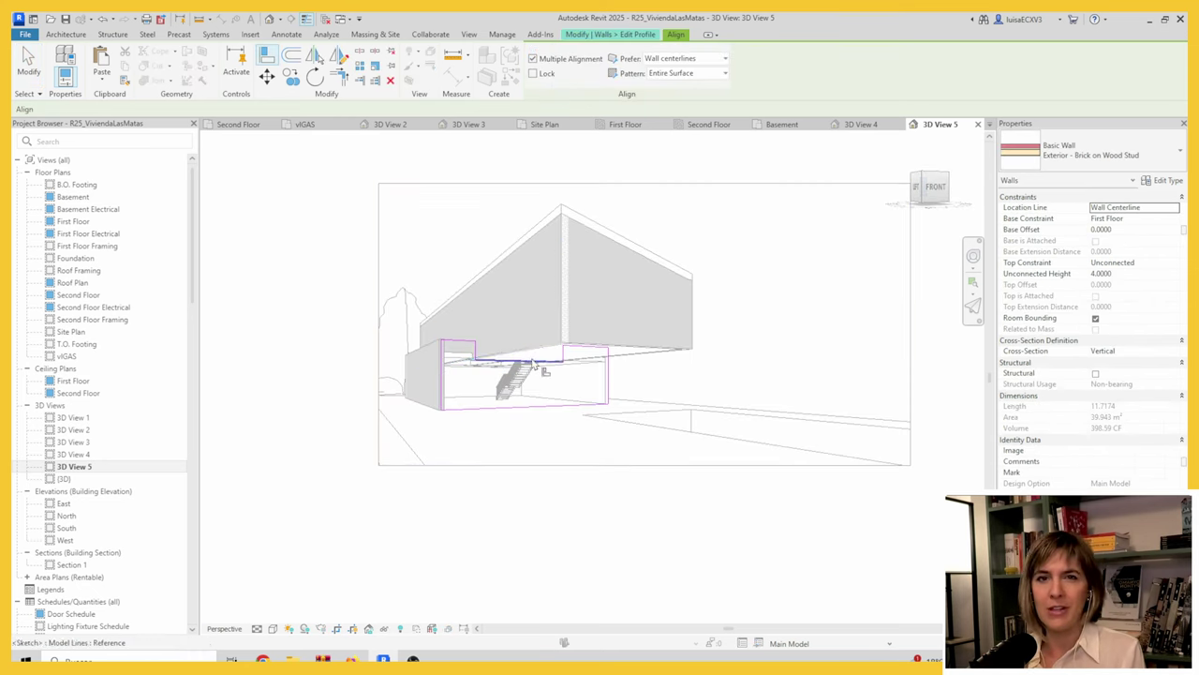
click(287, 340)
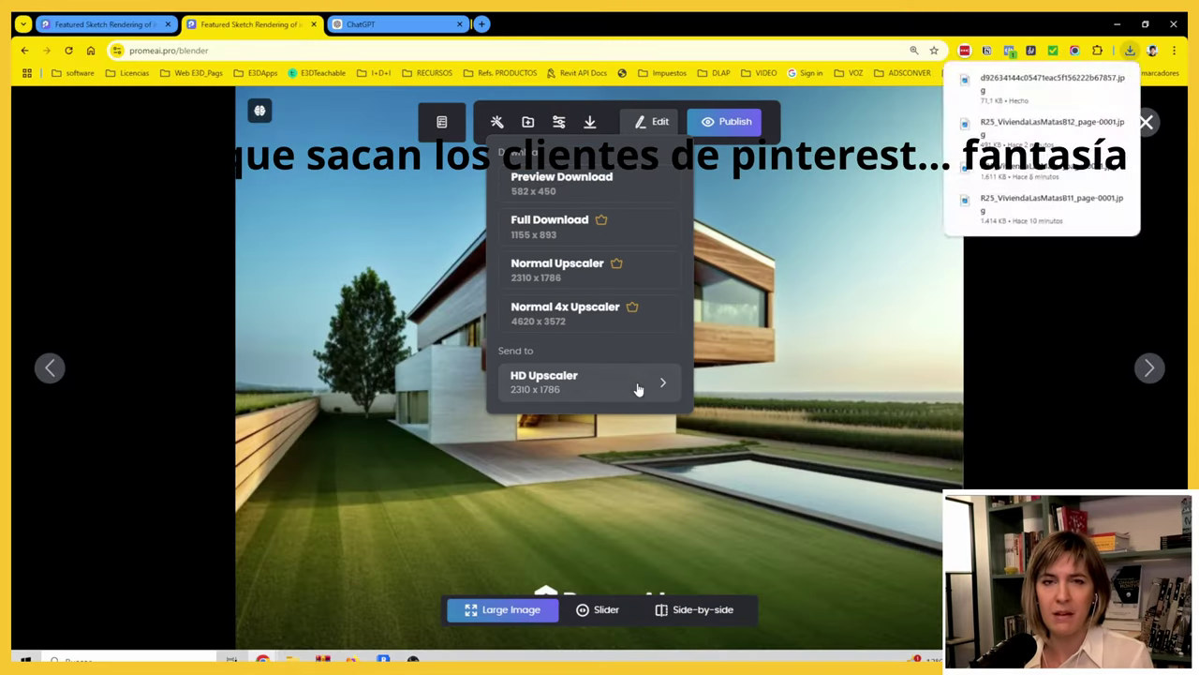
Step: Send the modern-house render from the viewer to the HD Upscaler
click(618, 384)
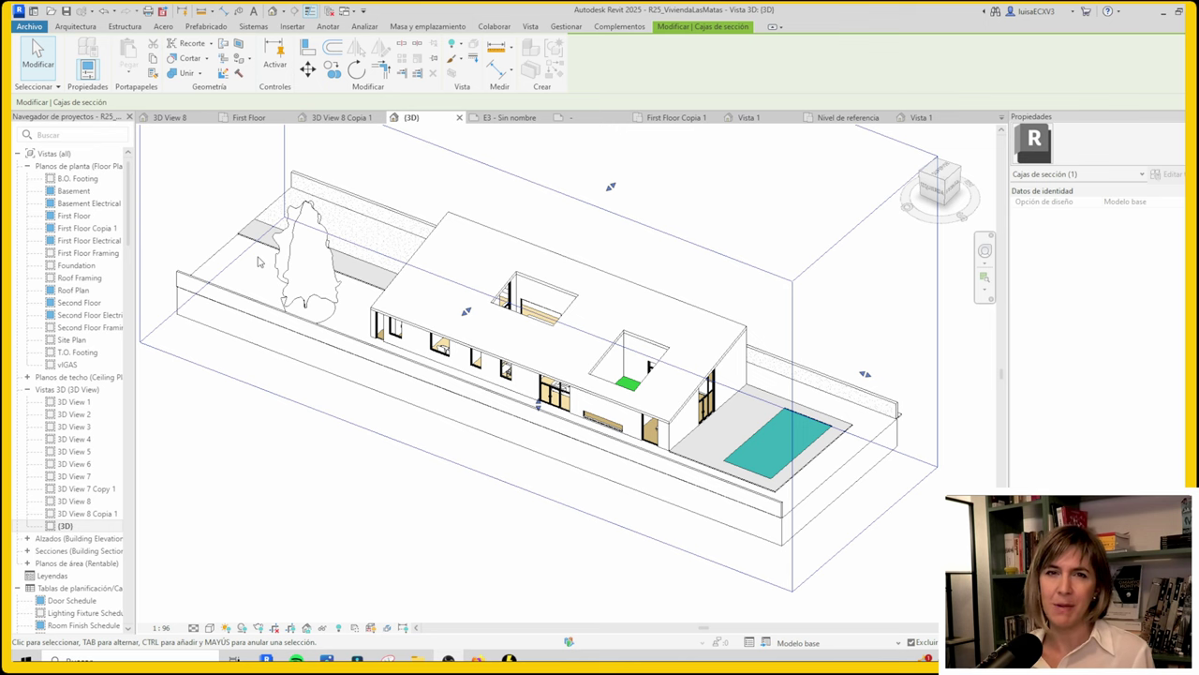
Step: Open the First Floor Copia 1 plan and dismiss the 'Project Not Saved Recently' reminder
scroll(562, 487, down, 3)
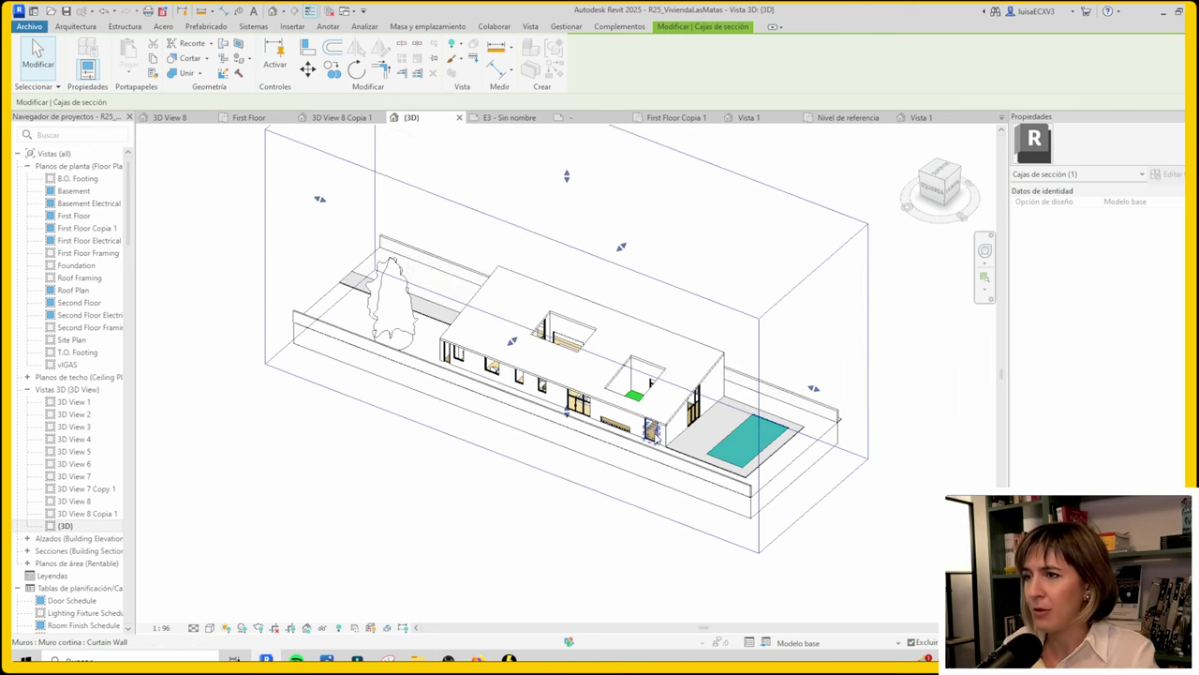
scroll(539, 493, up, 2)
scroll(540, 494, up, 2)
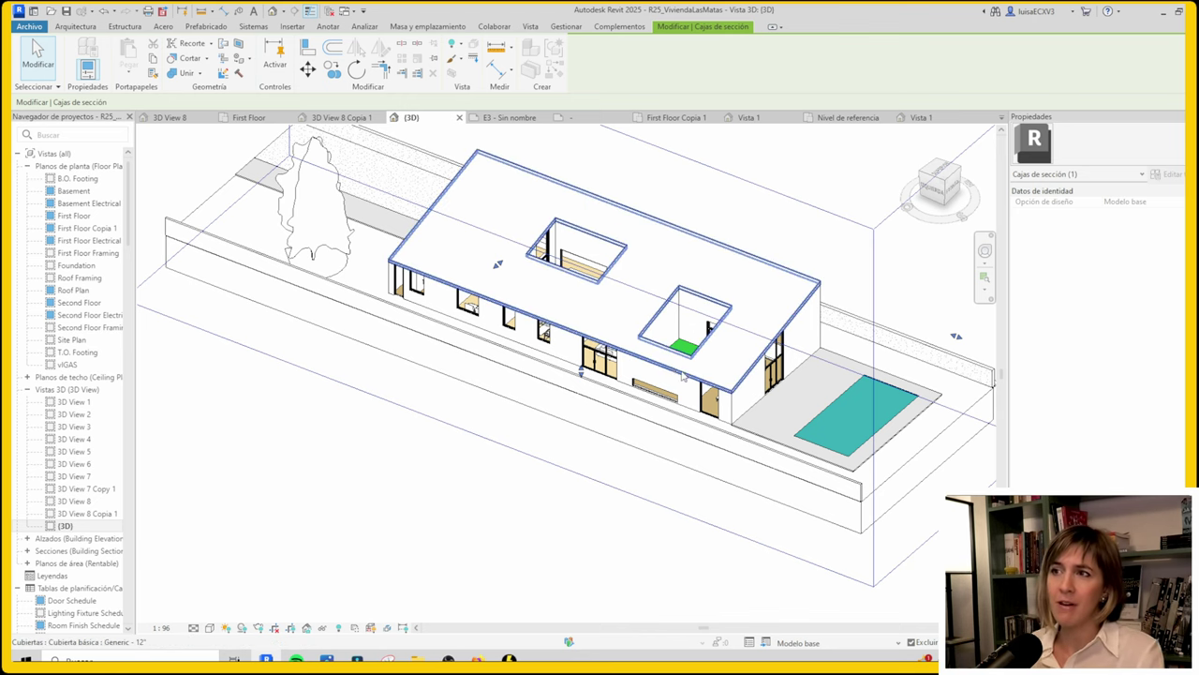
scroll(576, 450, down, 2)
scroll(614, 366, up, 2)
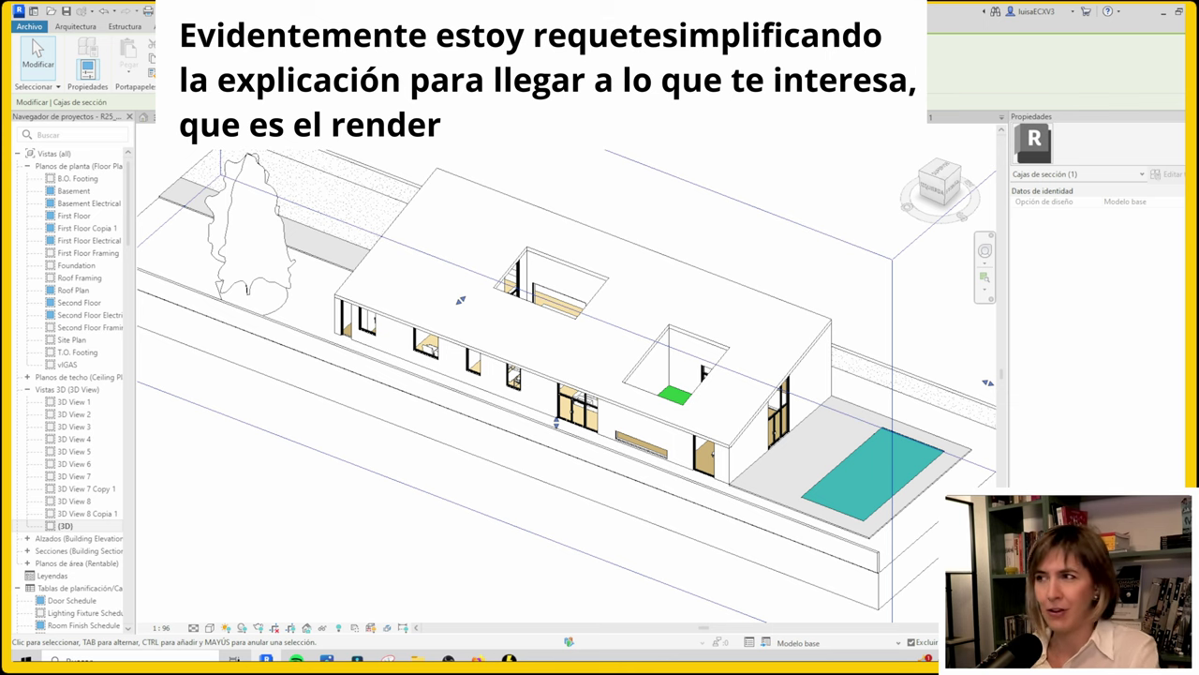
scroll(364, 361, up, 3)
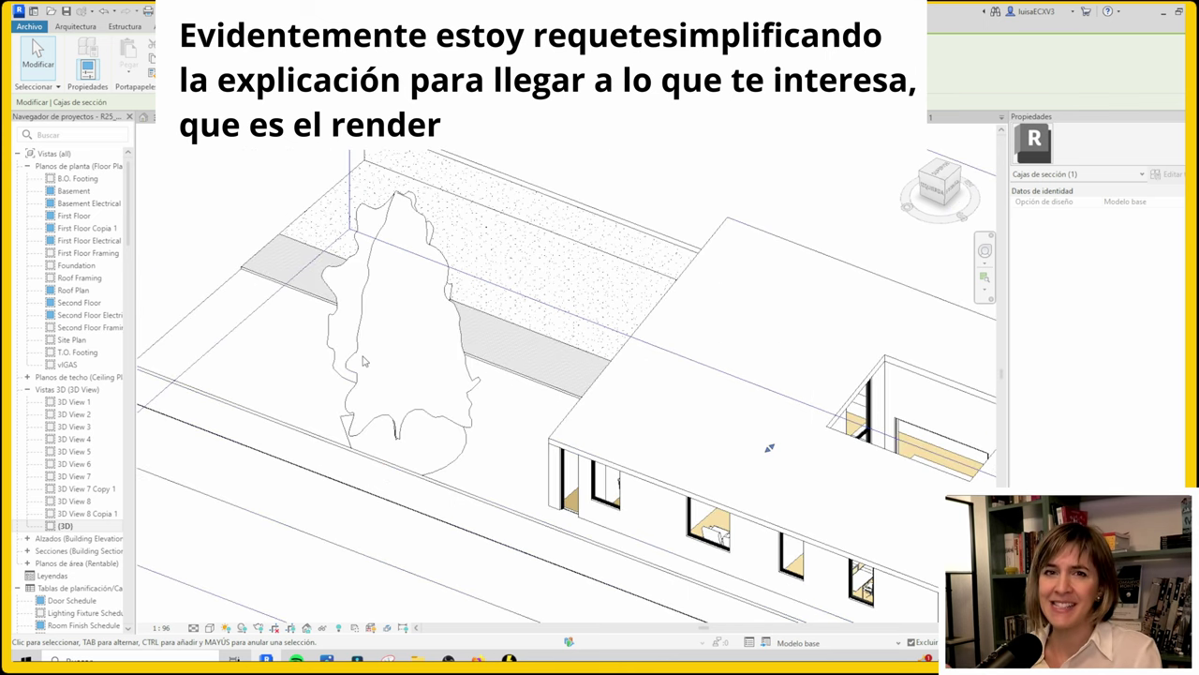
scroll(422, 362, down, 4)
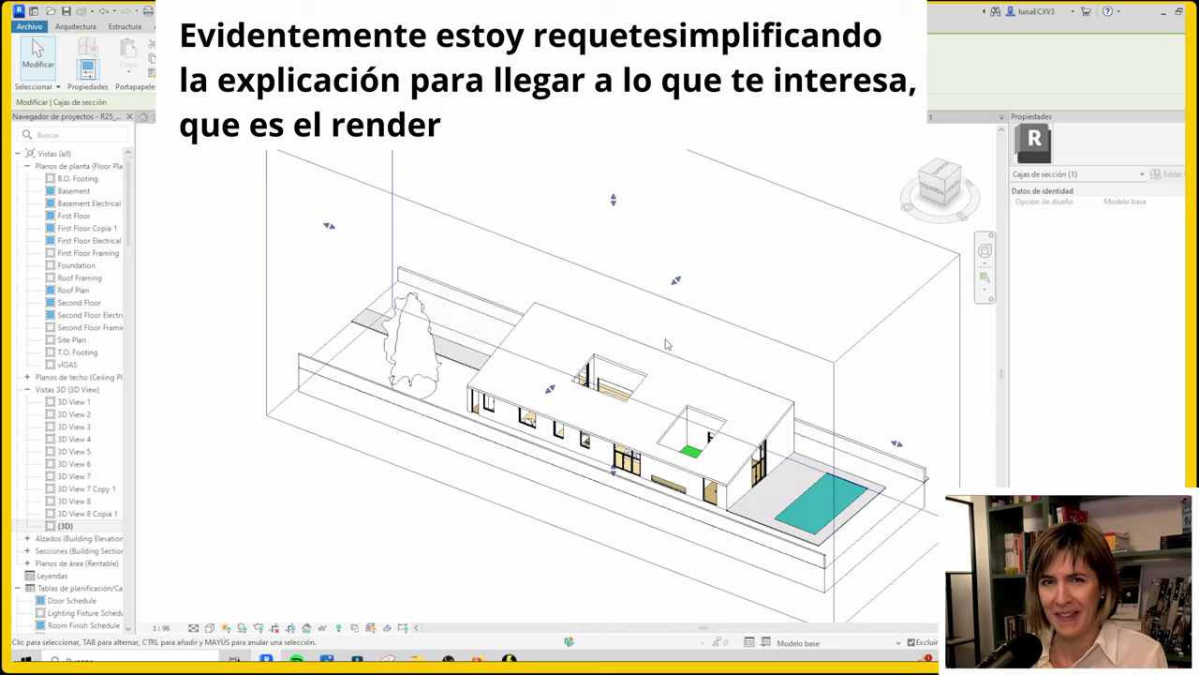
double_click(74, 215)
click(689, 381)
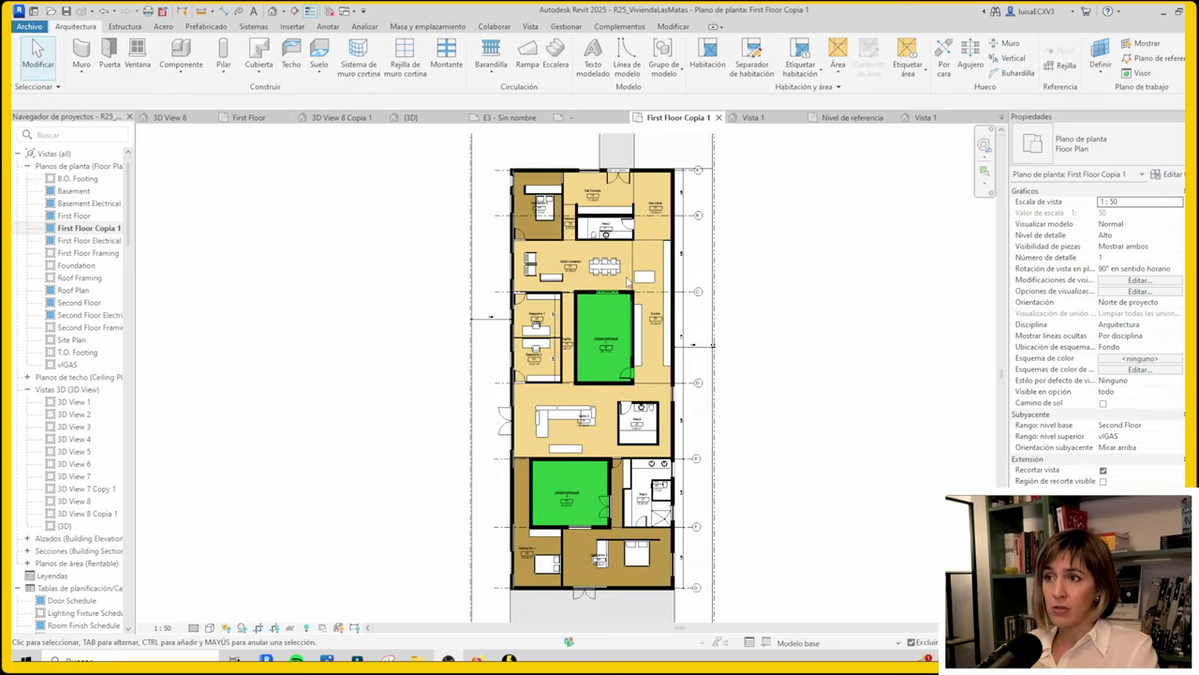
Step: Pan and zoom the First Floor Copia 1 plan to review the entire house layout
scroll(521, 330, up, 2)
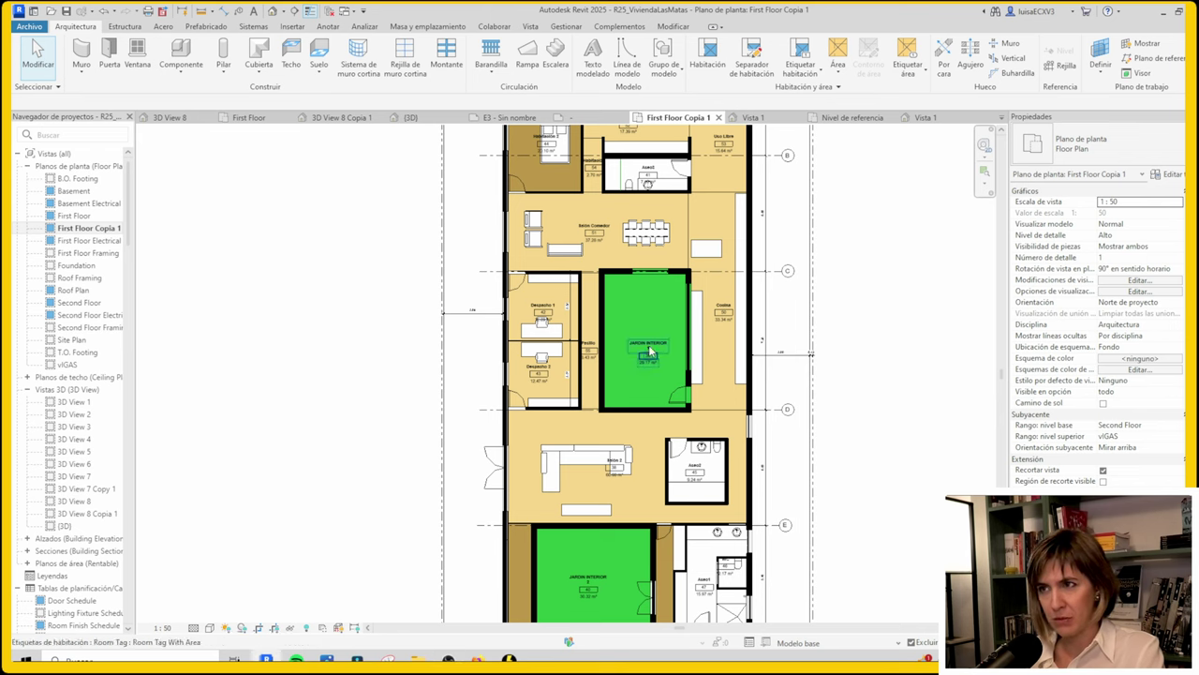
scroll(661, 422, down, 2)
scroll(680, 281, up, 3)
scroll(691, 161, down, 2)
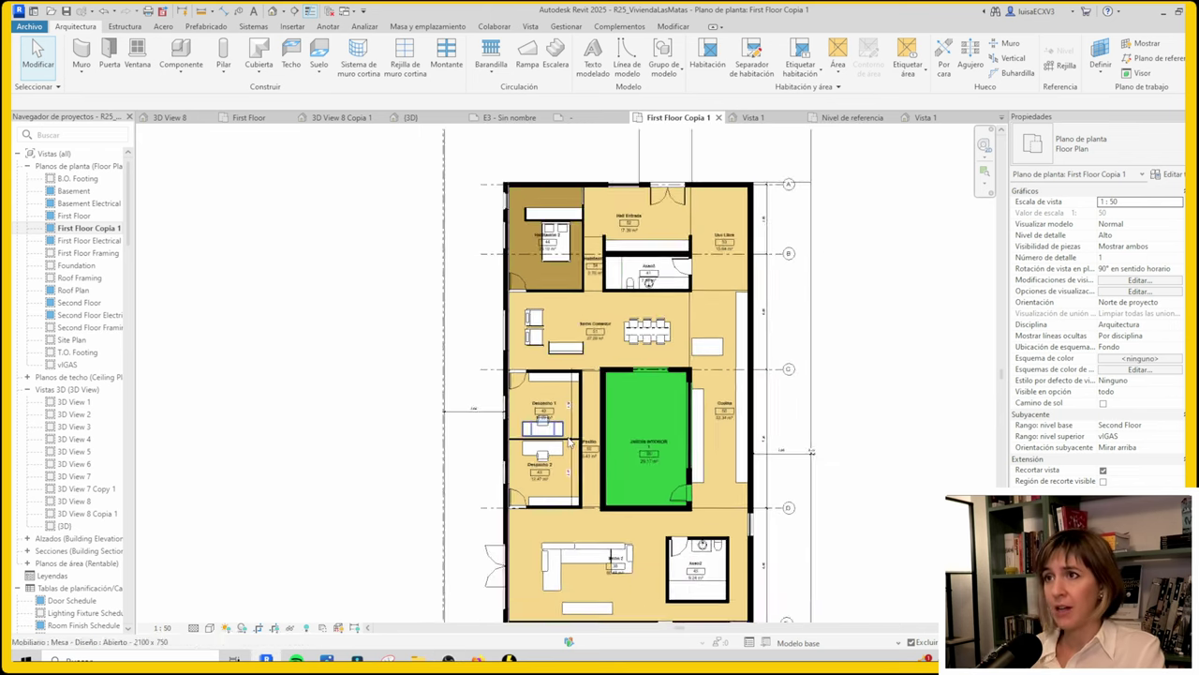
scroll(609, 393, up, 2)
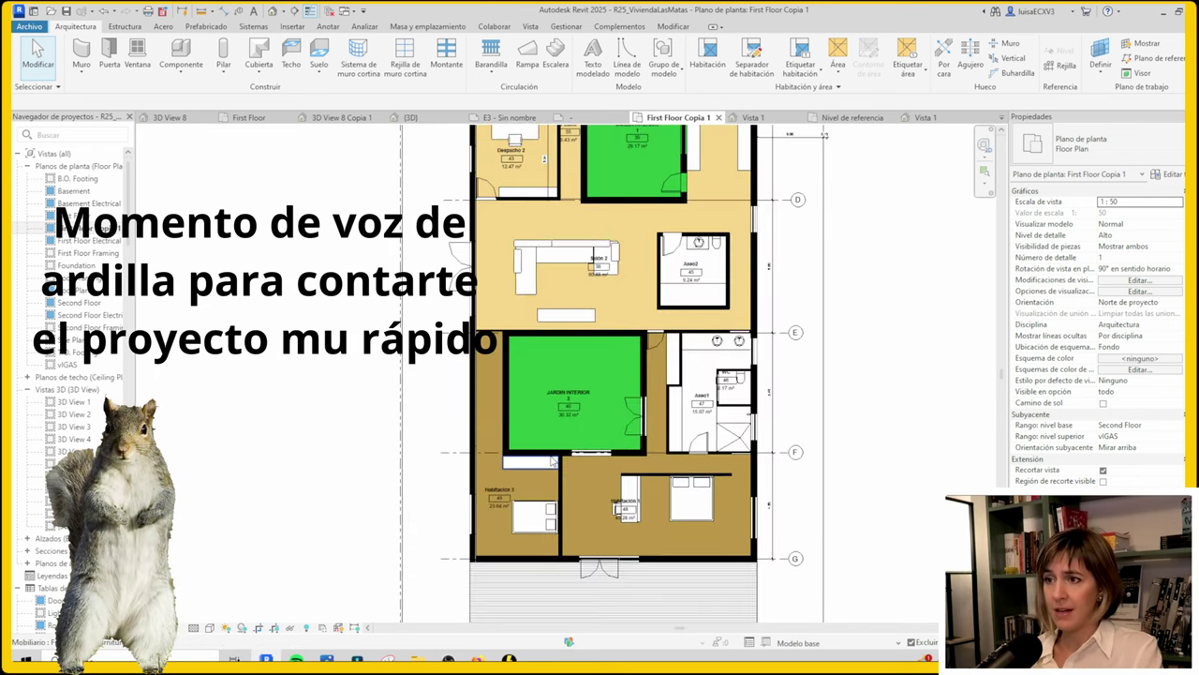
middle_drag(498, 466, 500, 503)
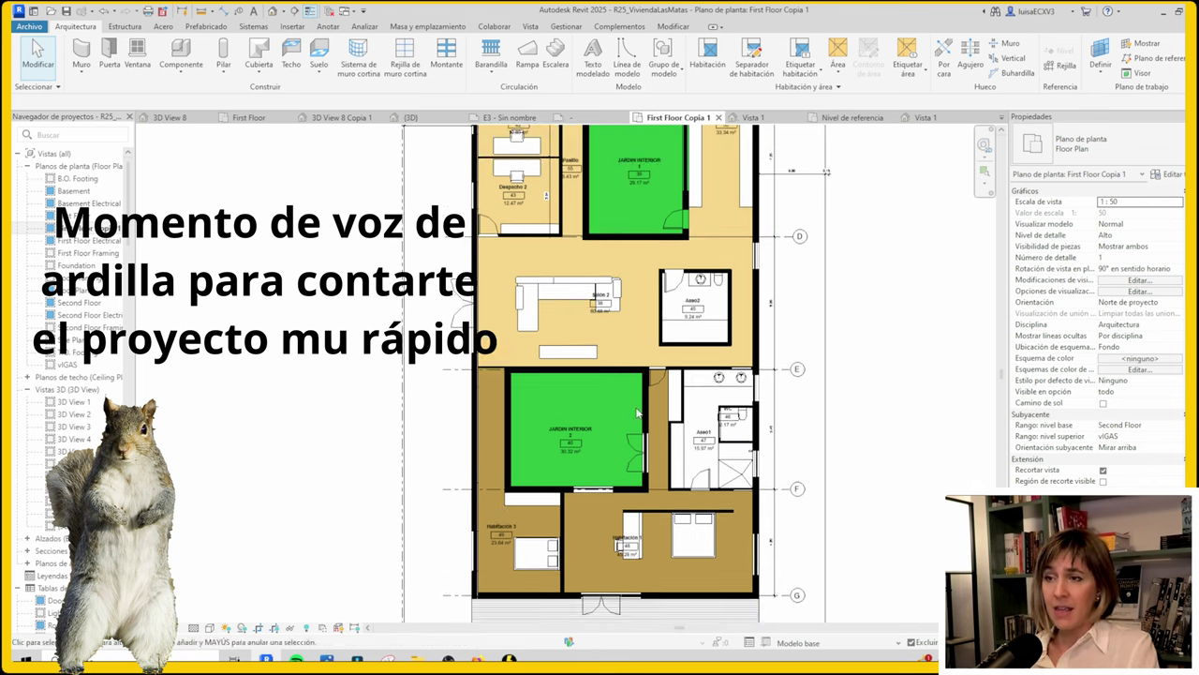
middle_drag(748, 407, 774, 489)
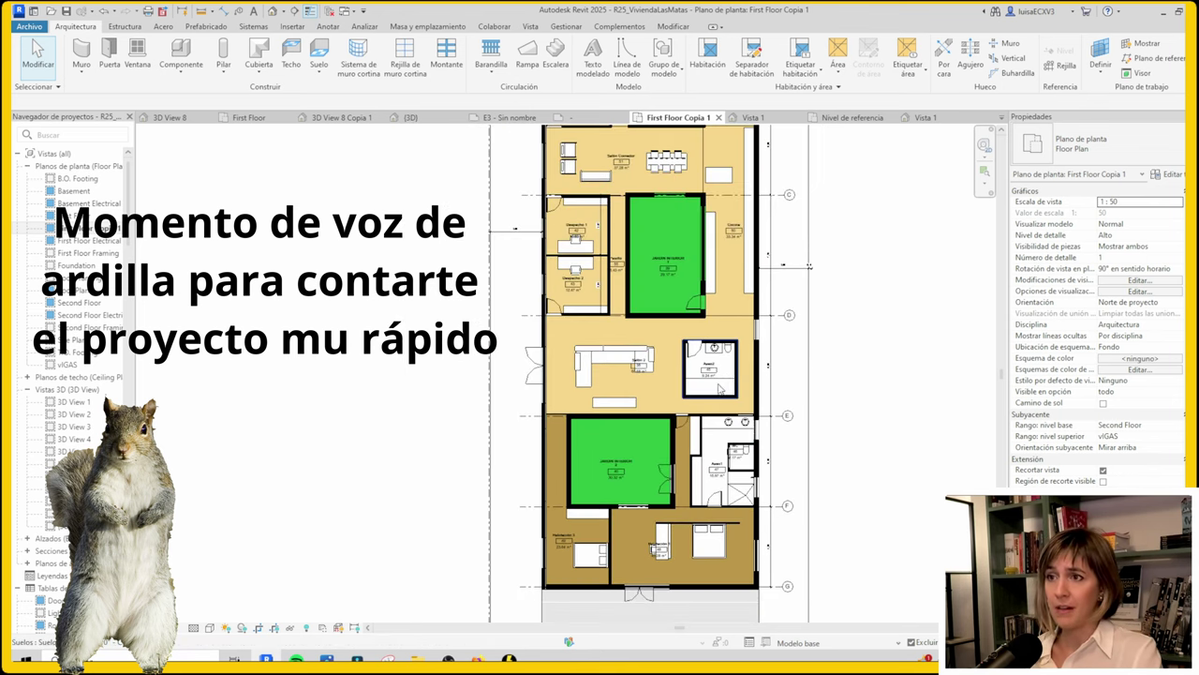
scroll(613, 375, down, 1)
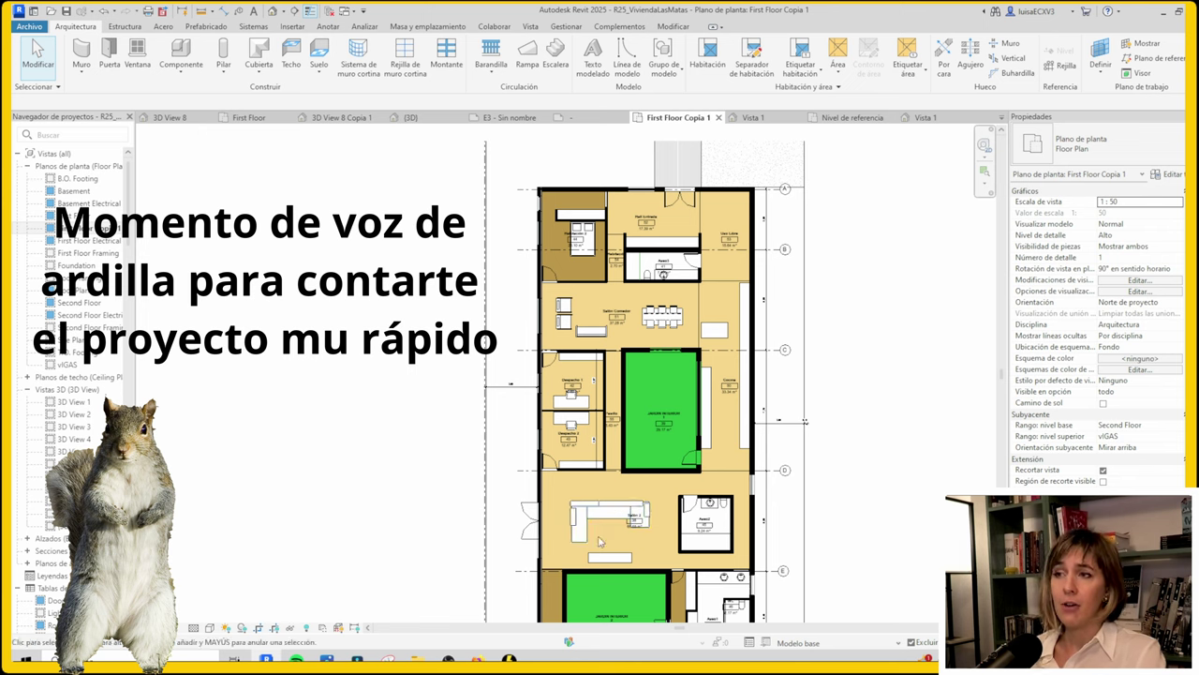
scroll(607, 521, down, 2)
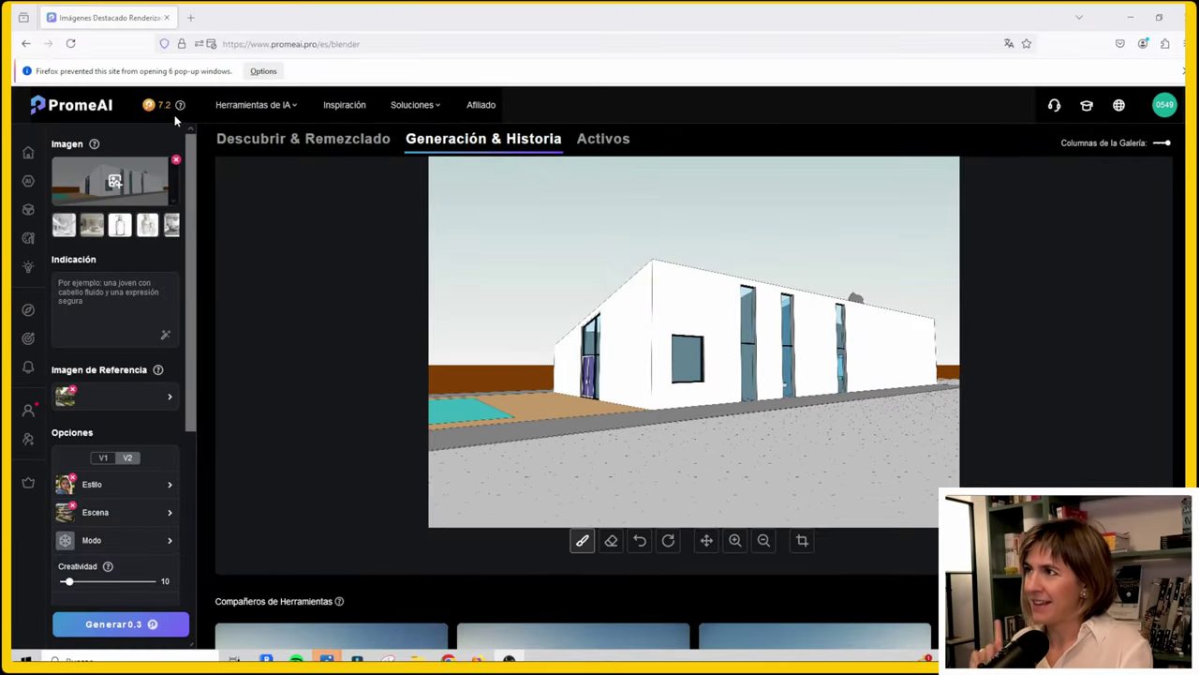
Step: Return to the PromeAI home page and open the Renderizado de Bocetos tool
click(97, 110)
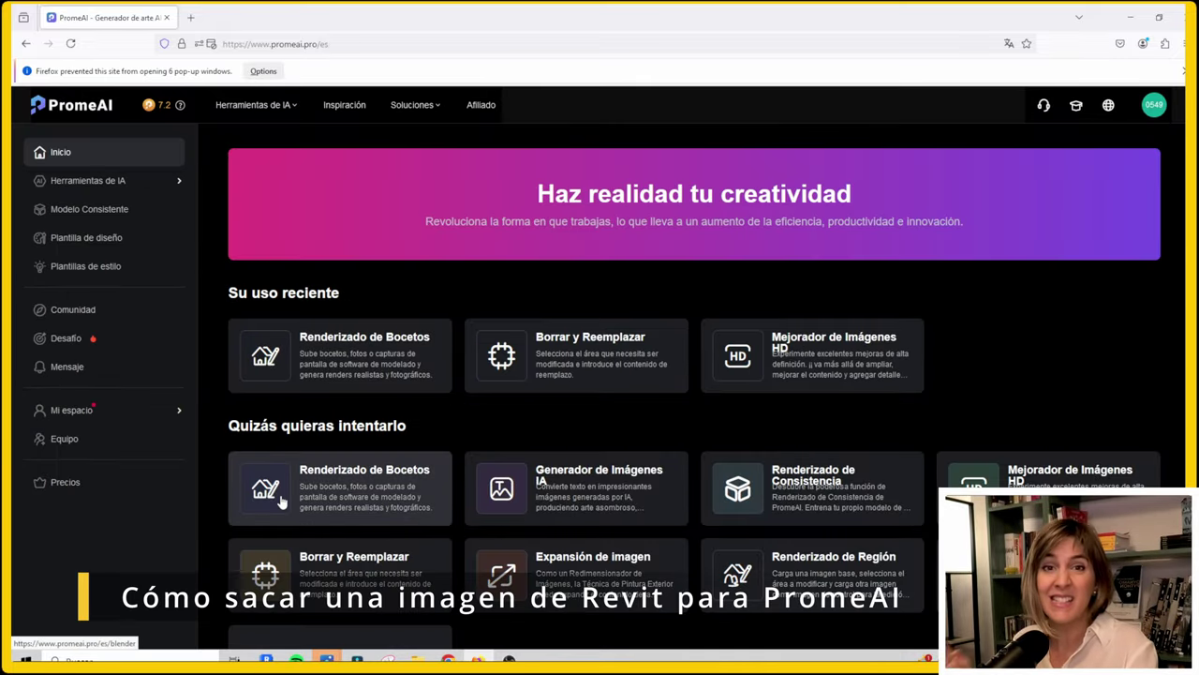
click(281, 497)
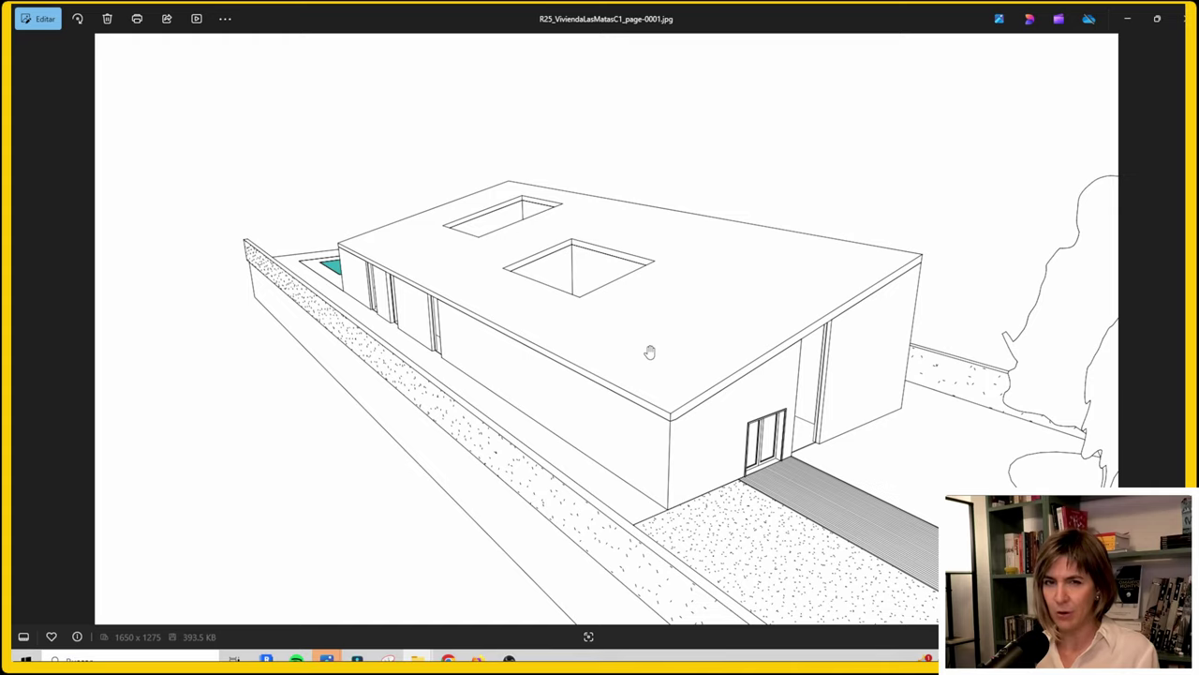
scroll(651, 353, up, 3)
scroll(699, 436, up, 2)
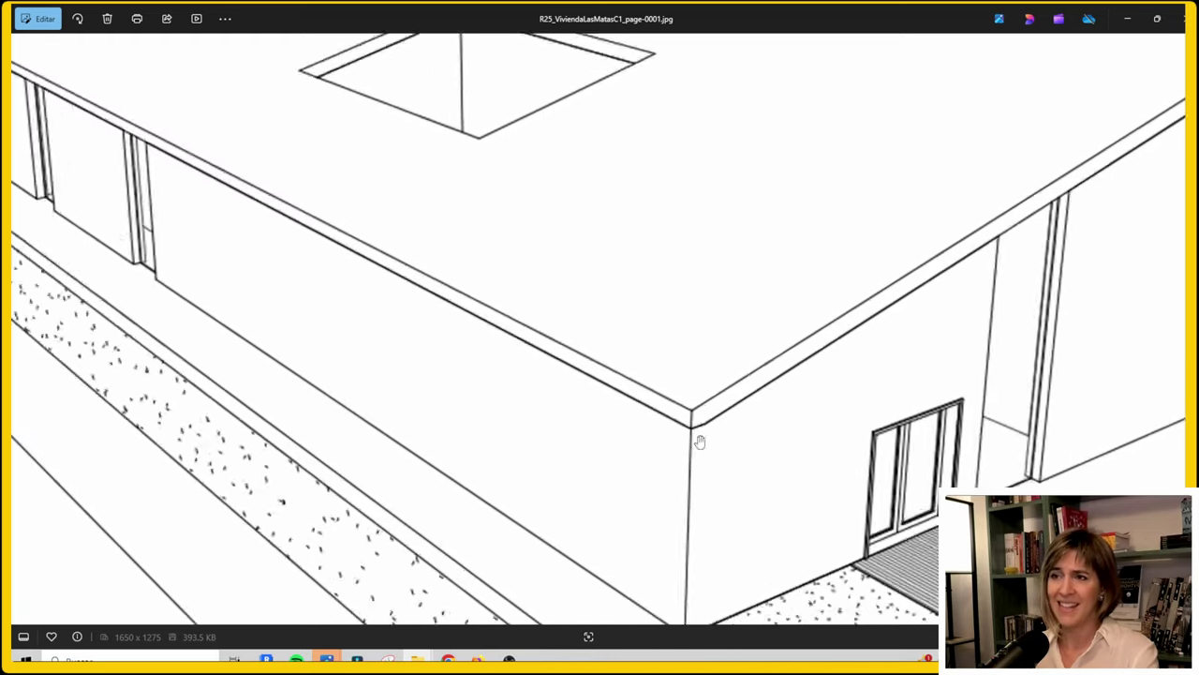
scroll(230, 270, down, 1)
scroll(453, 364, down, 2)
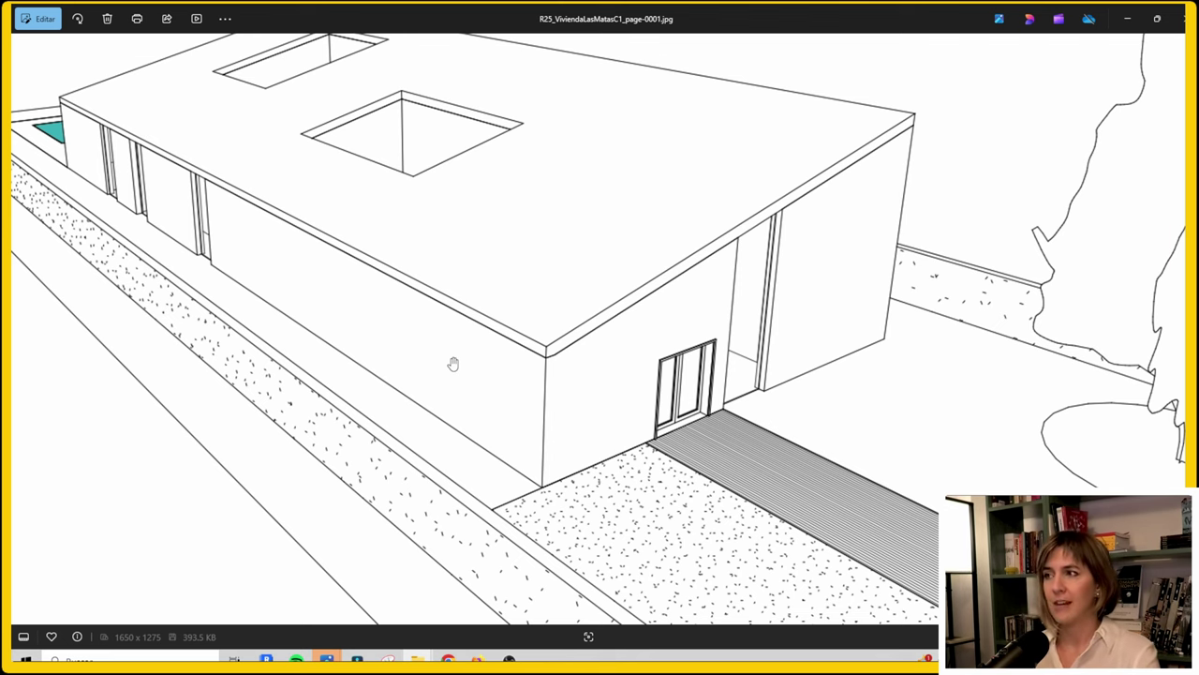
scroll(212, 187, up, 2)
scroll(211, 187, up, 2)
scroll(244, 375, up, 2)
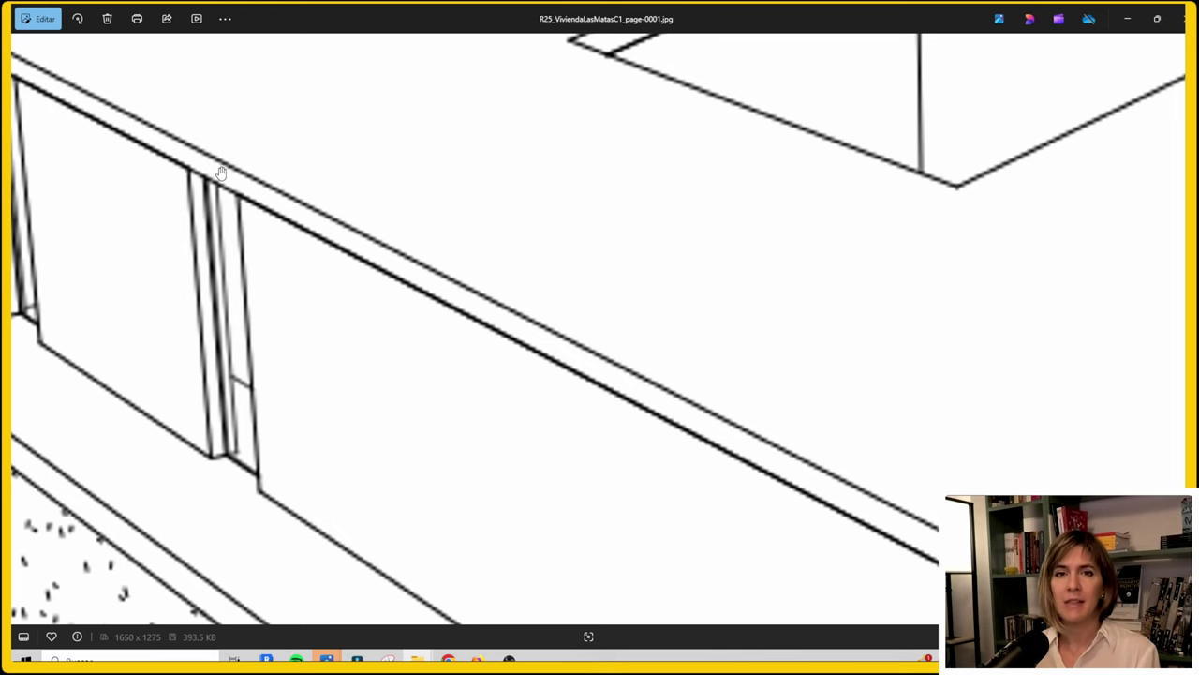
scroll(335, 268, down, 2)
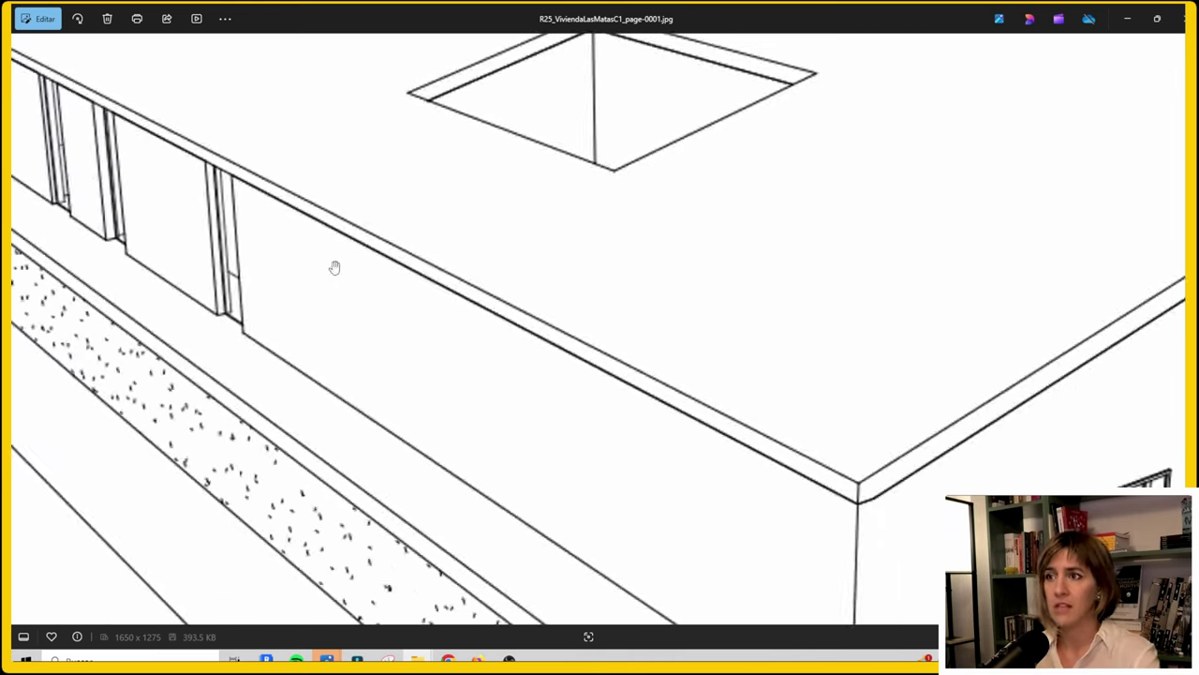
scroll(527, 241, down, 2)
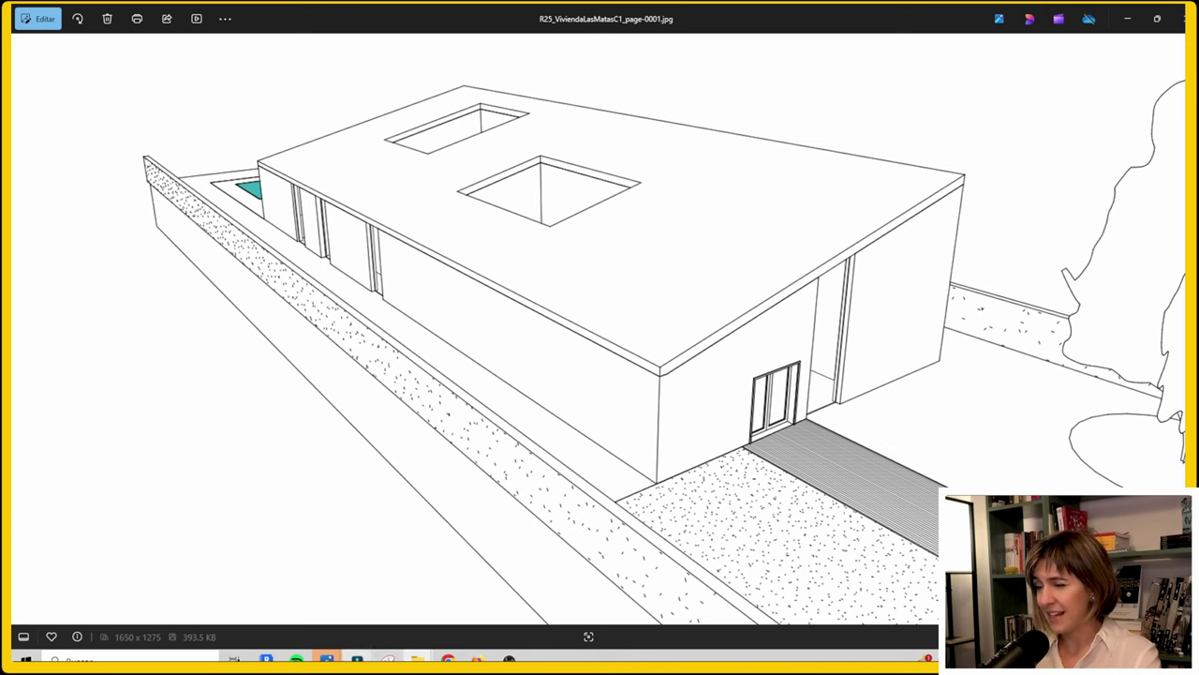
mouse_move(417, 660)
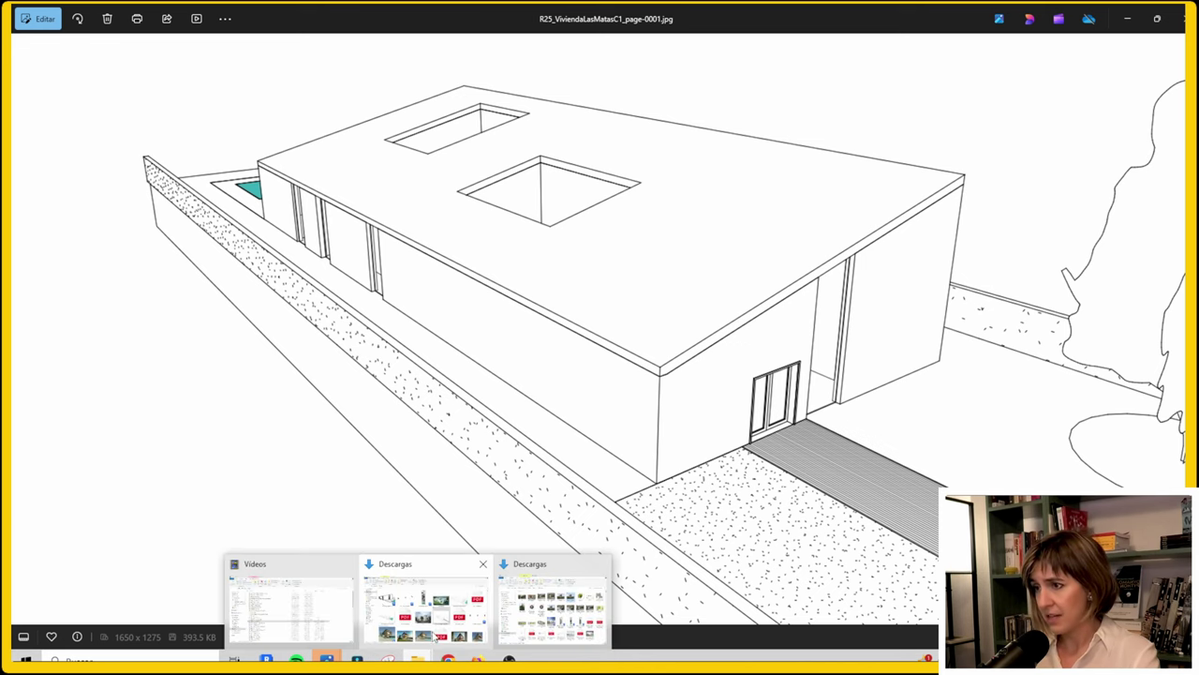
Step: Open R25_ViviendaLasMatasC5_page-0001 from the Descargas folder in Photos
click(426, 609)
double_click(933, 293)
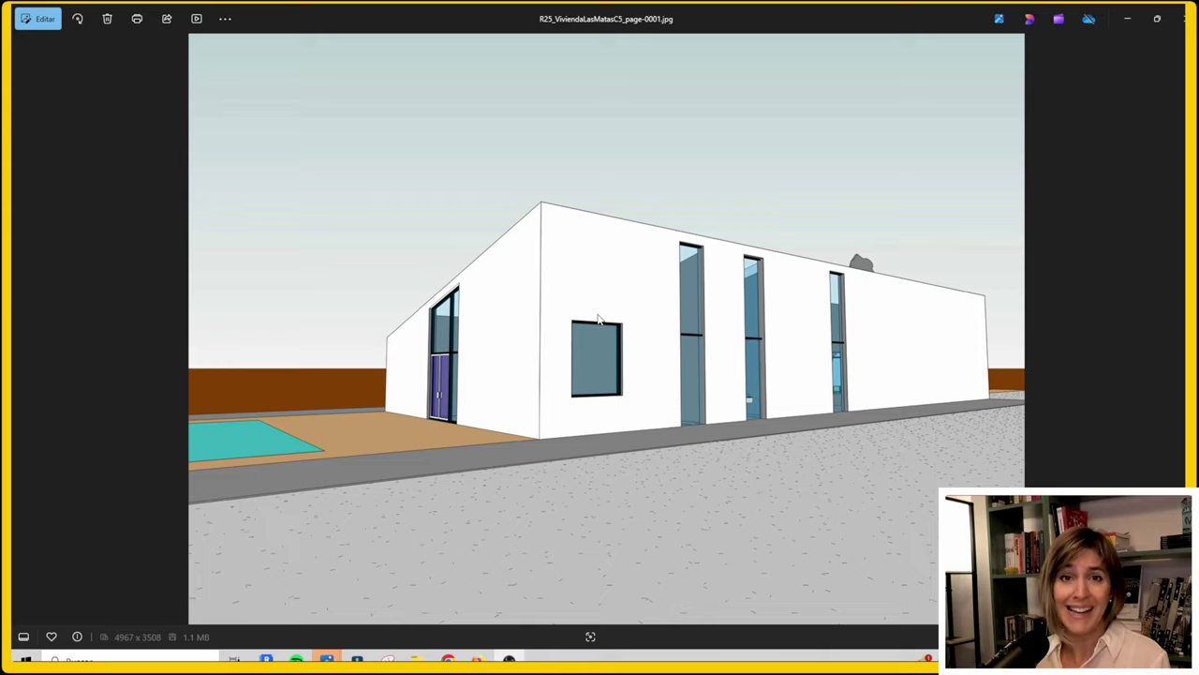
Step: Zoom in and out on the C5 image in Photos, then advance to the imagen_mejorada render
scroll(600, 319, up, 2)
scroll(640, 343, up, 2)
scroll(586, 362, up, 2)
scroll(500, 375, up, 2)
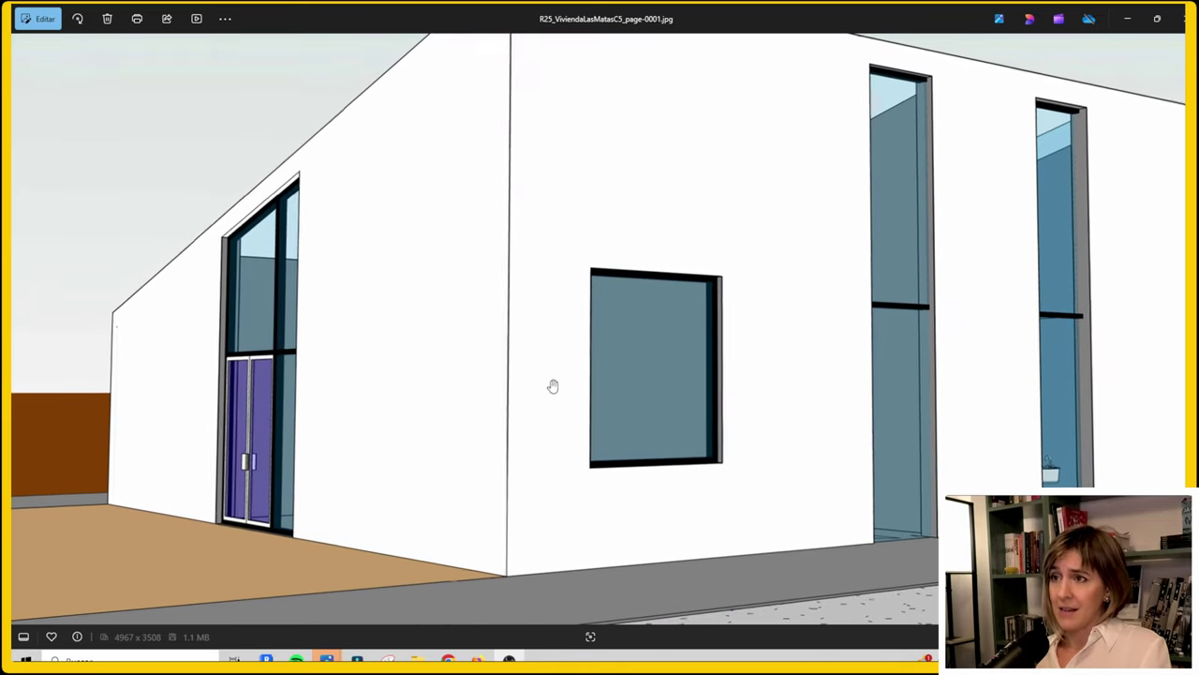
scroll(264, 320, up, 2)
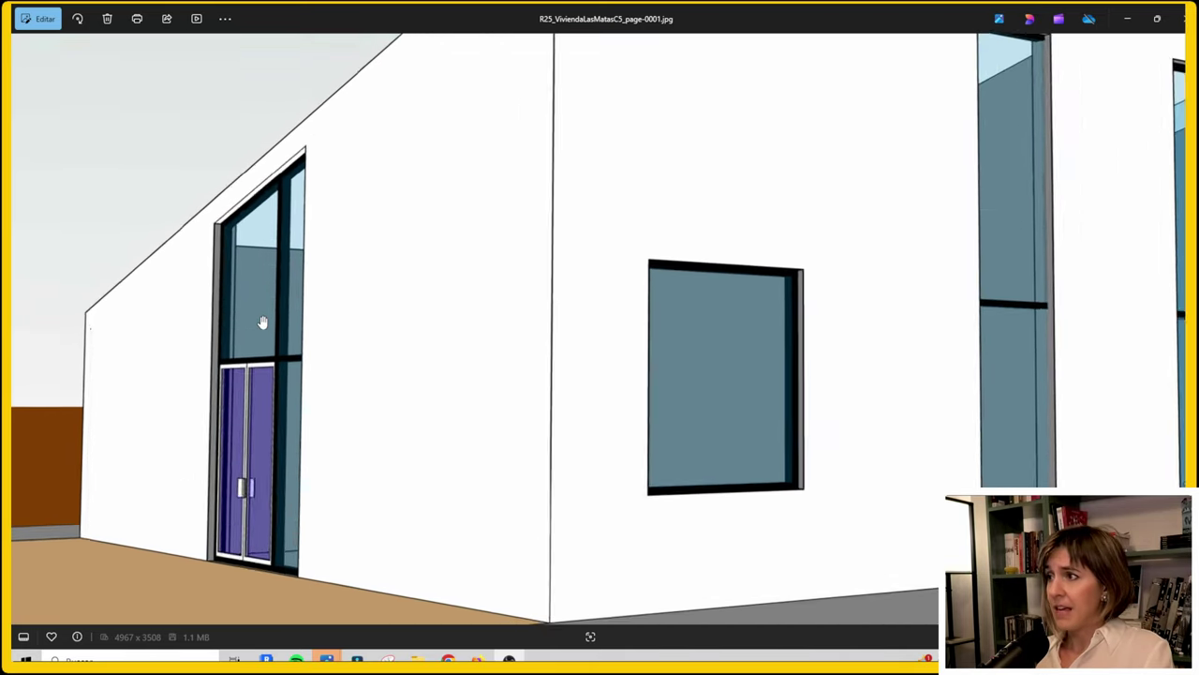
scroll(352, 517, down, 1)
scroll(352, 516, down, 2)
scroll(354, 517, down, 1)
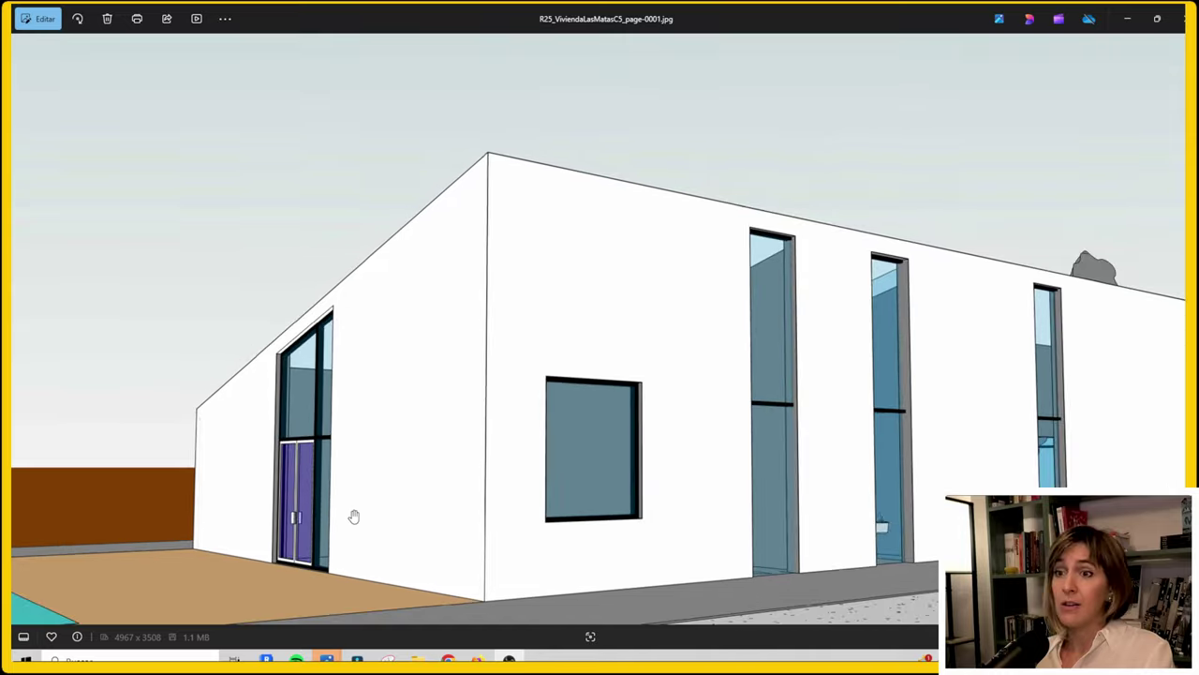
scroll(353, 516, down, 2)
scroll(351, 515, down, 2)
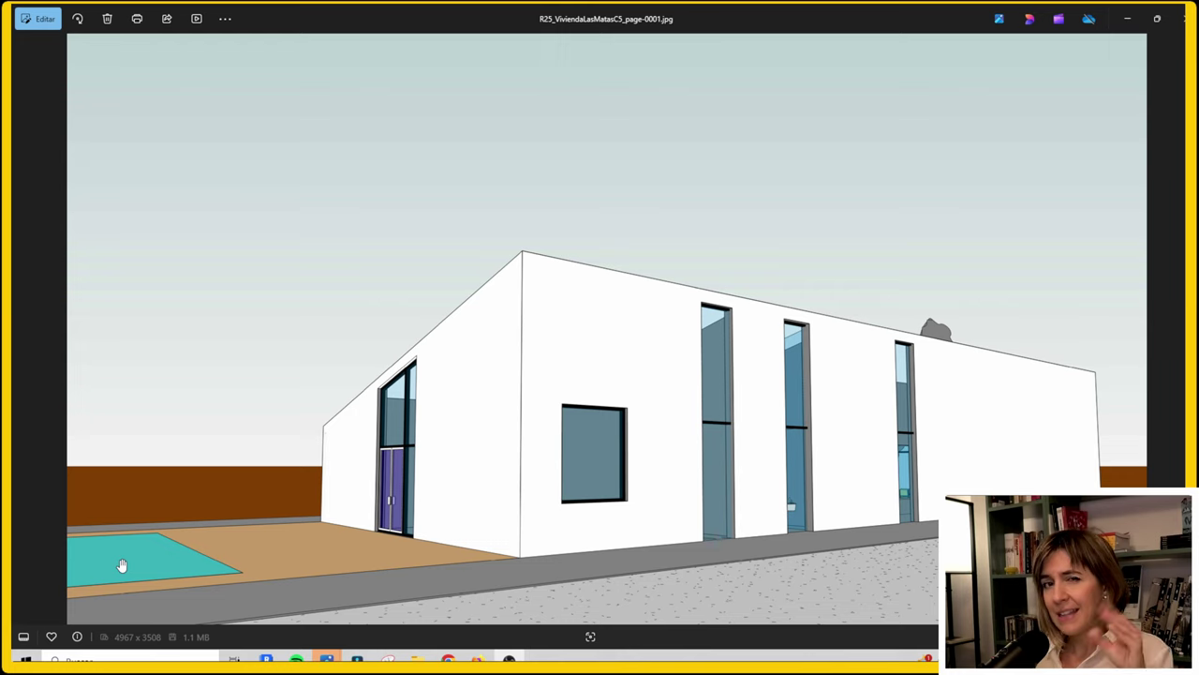
key(Right)
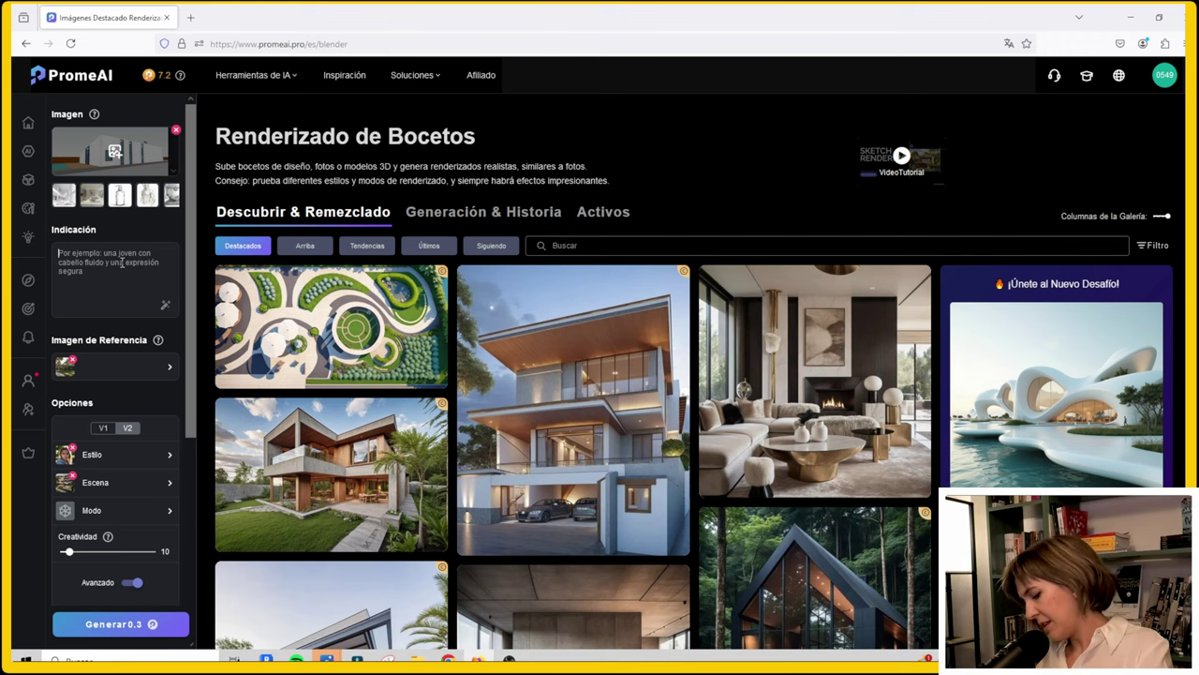
Step: Enter the prompt 'minimalist concrete house with big glazed windows and a pull' in Indicación
text(minimalist concrete house with big glazed windows and a pull)
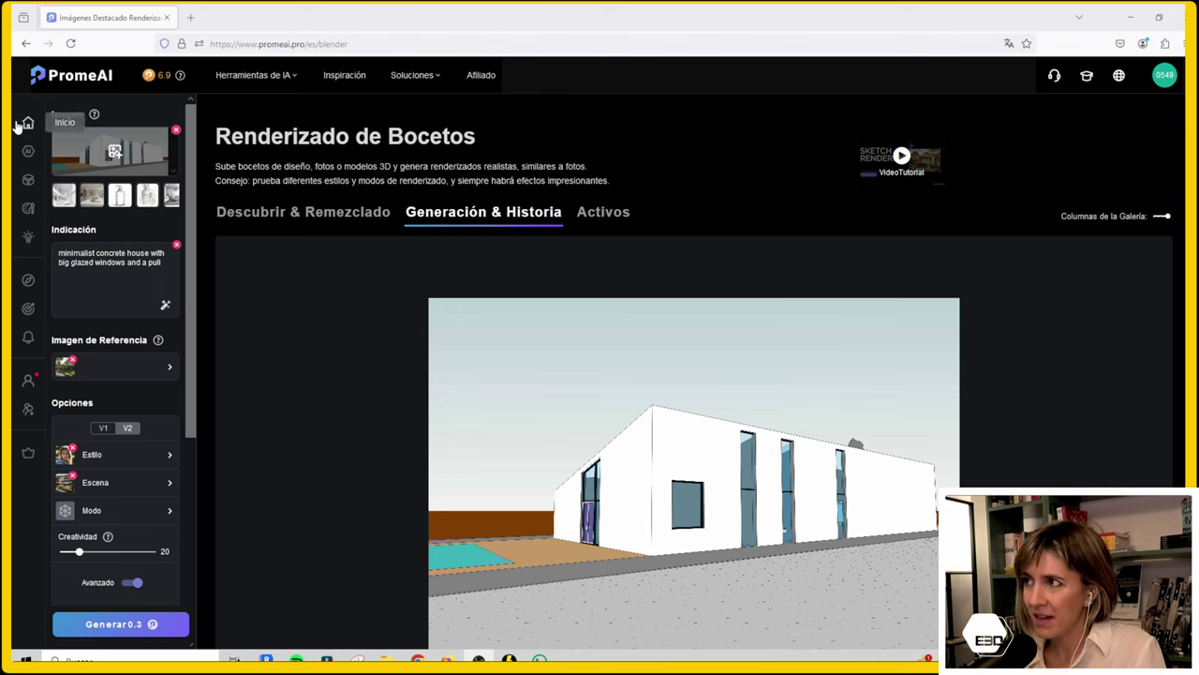
scroll(106, 284, down, 1)
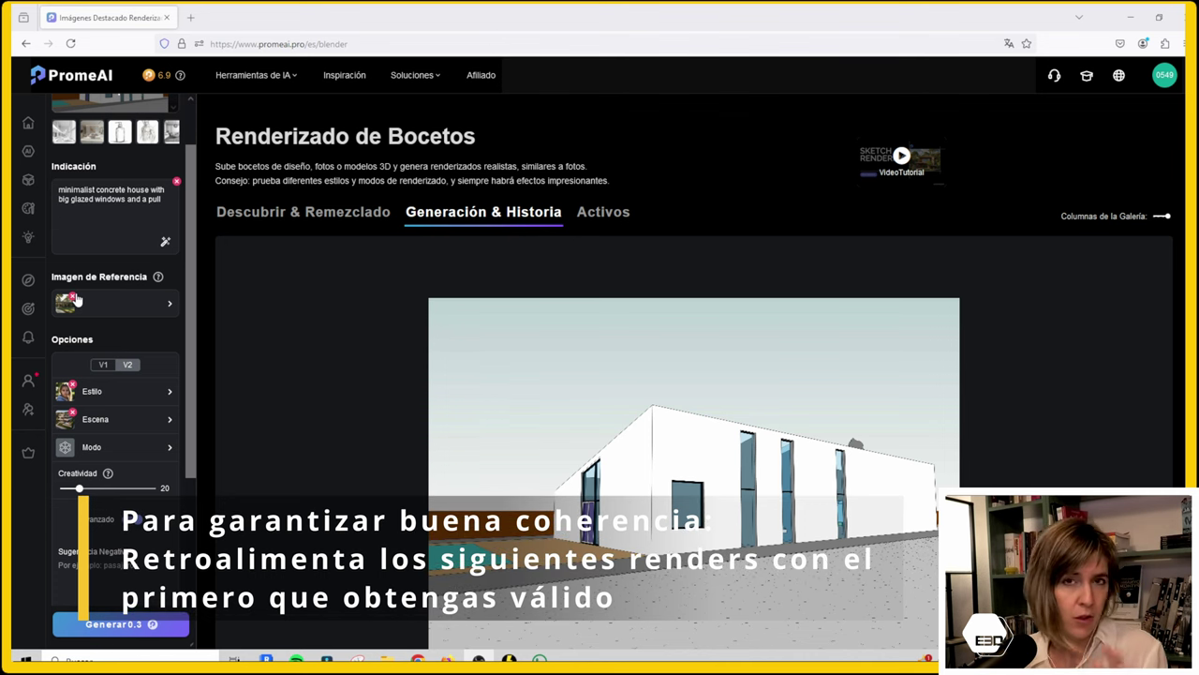
scroll(131, 222, up, 1)
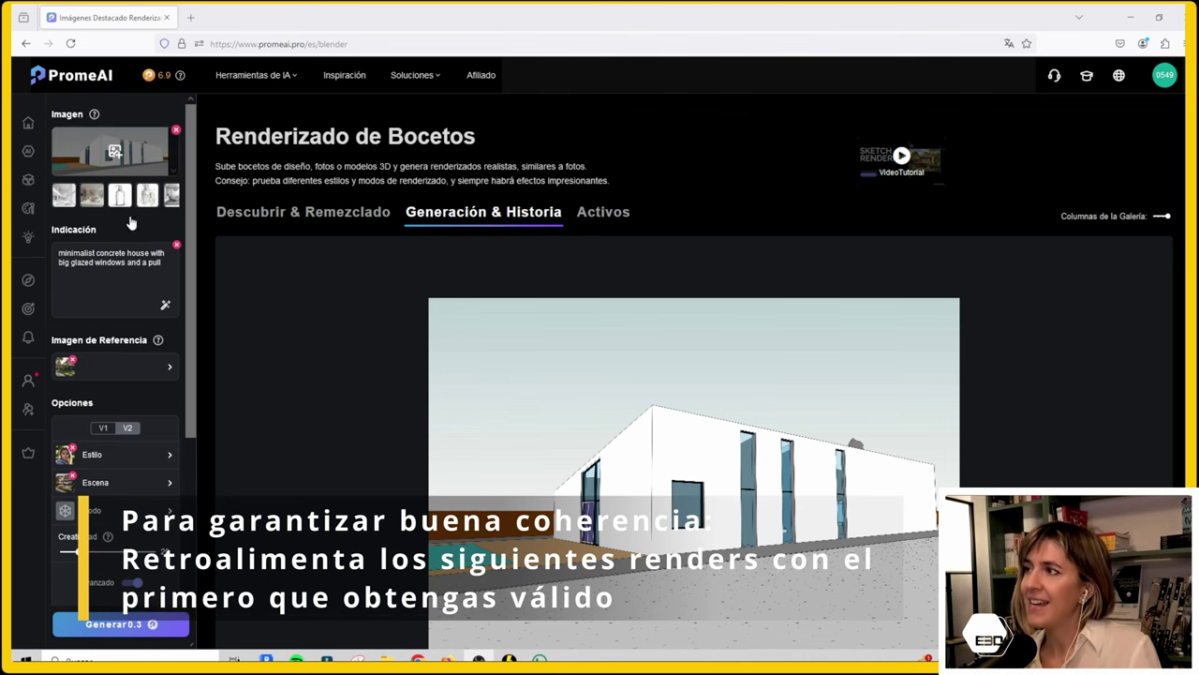
Step: Replace the reference image with Imagen_GranEscala uploaded from the Downloads folder
click(72, 359)
click(81, 366)
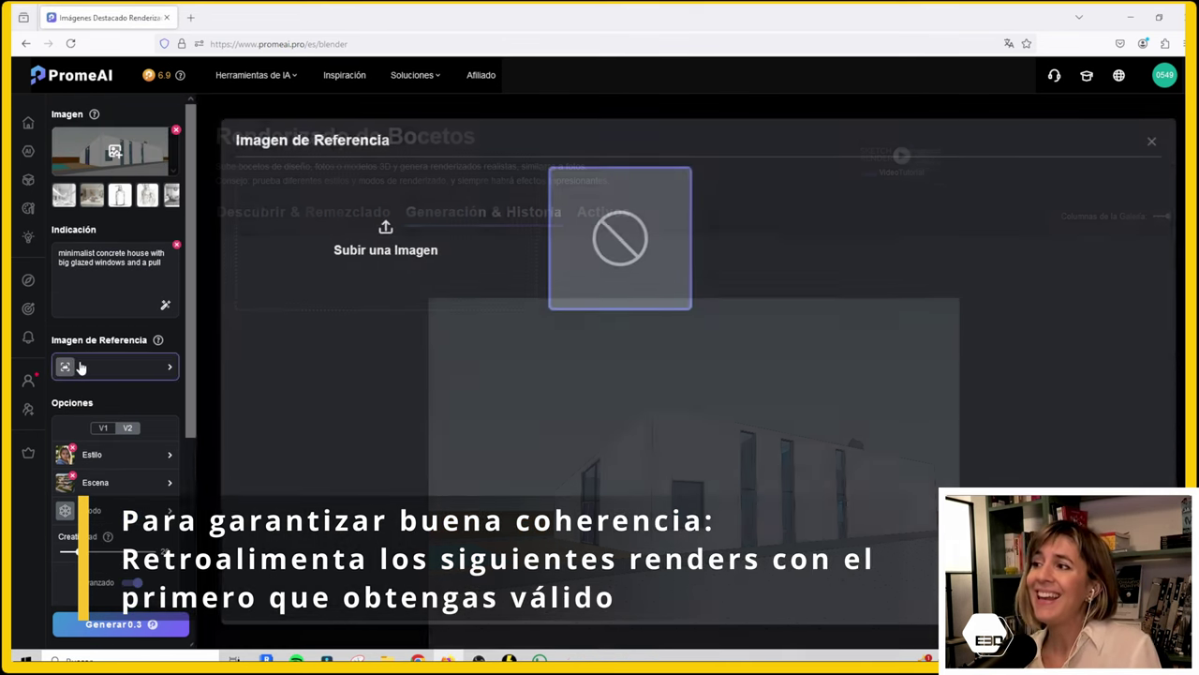
click(519, 241)
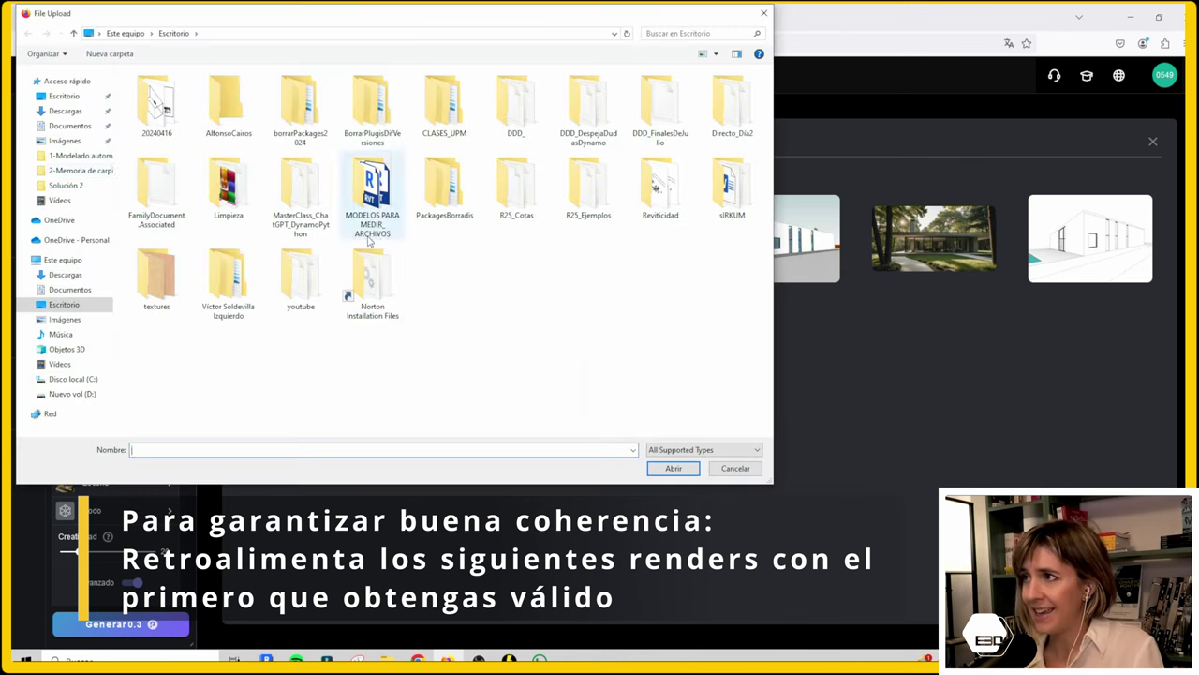
click(66, 110)
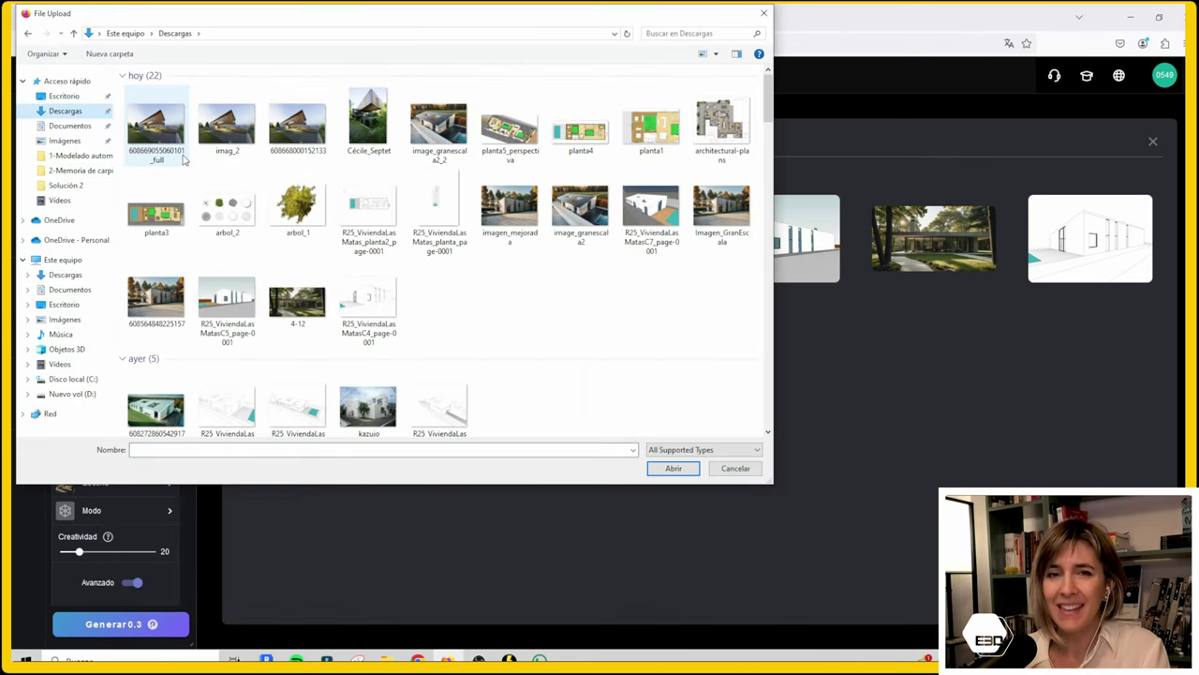
click(722, 208)
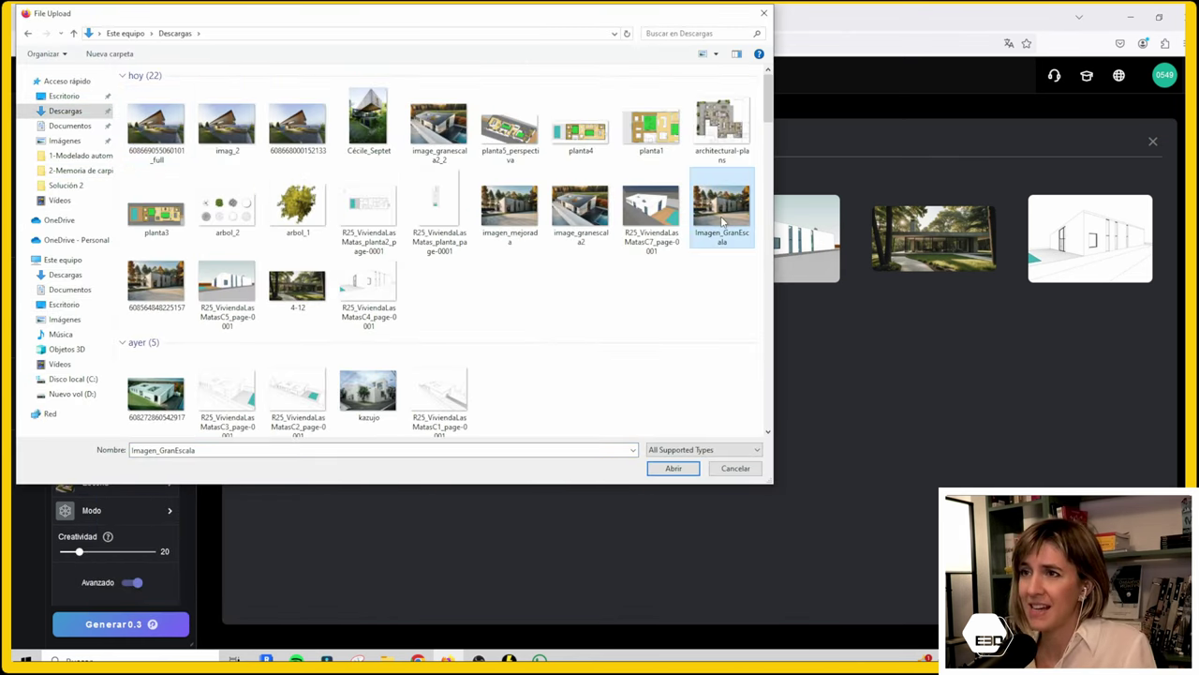
double_click(721, 211)
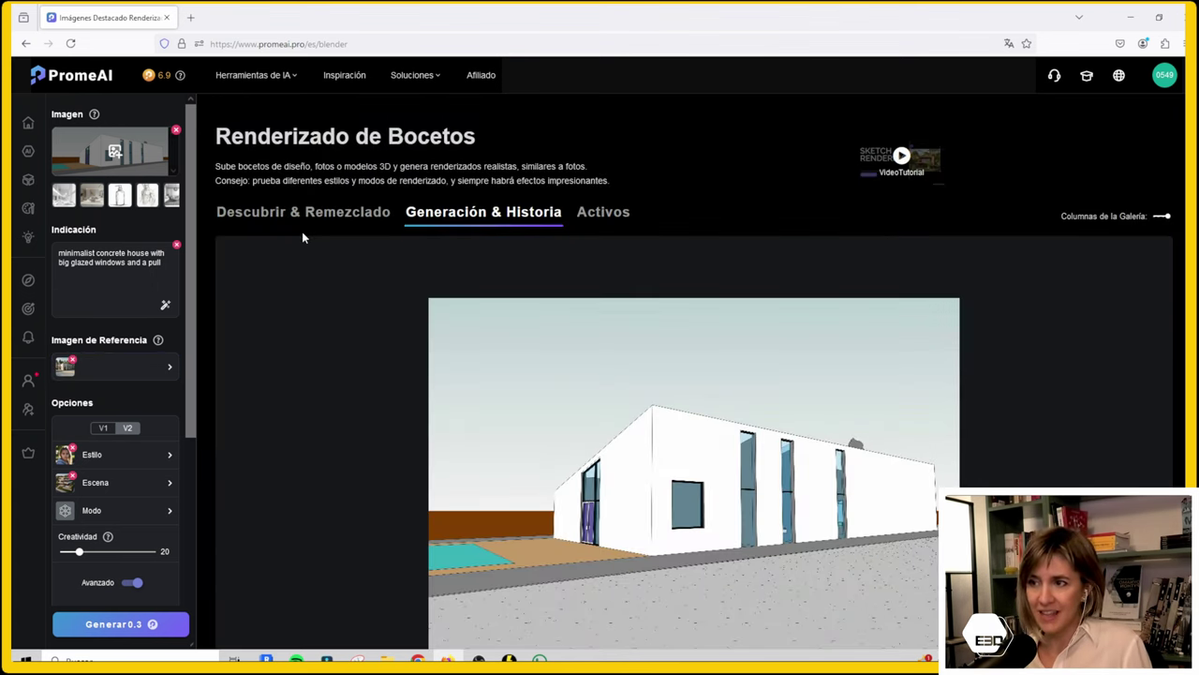
Step: Upload the Revit view R25_ViviendaLasMatasC7_page-0001 from Downloads as the sketch input image
click(132, 155)
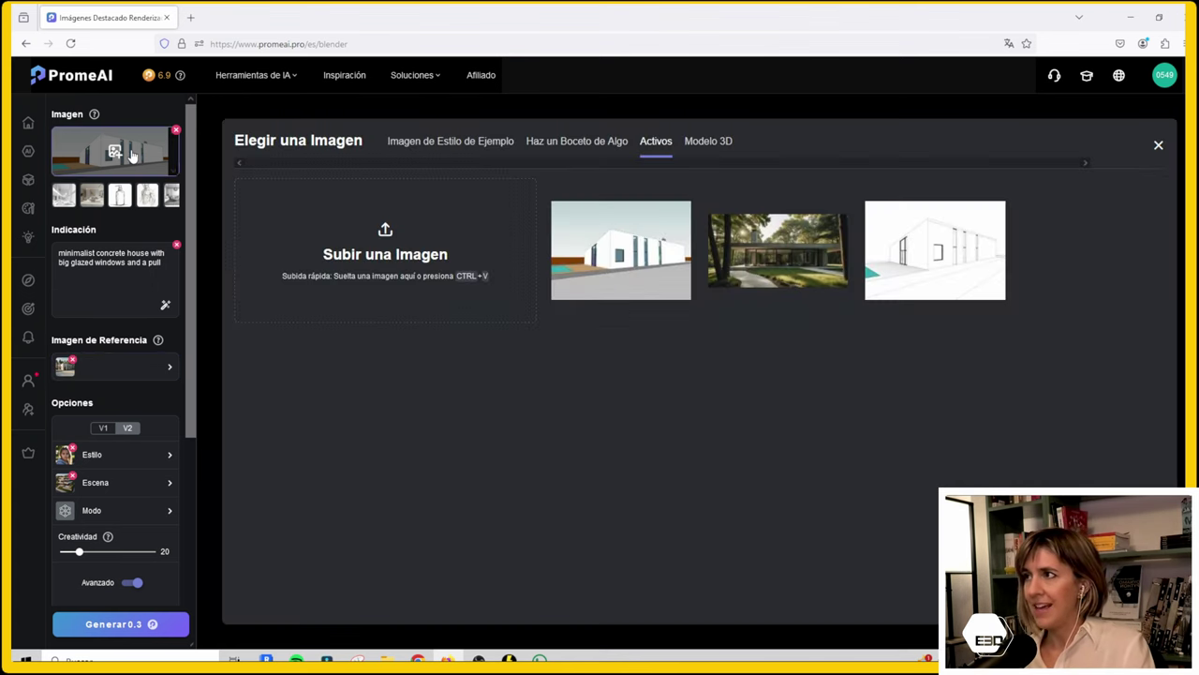
click(442, 251)
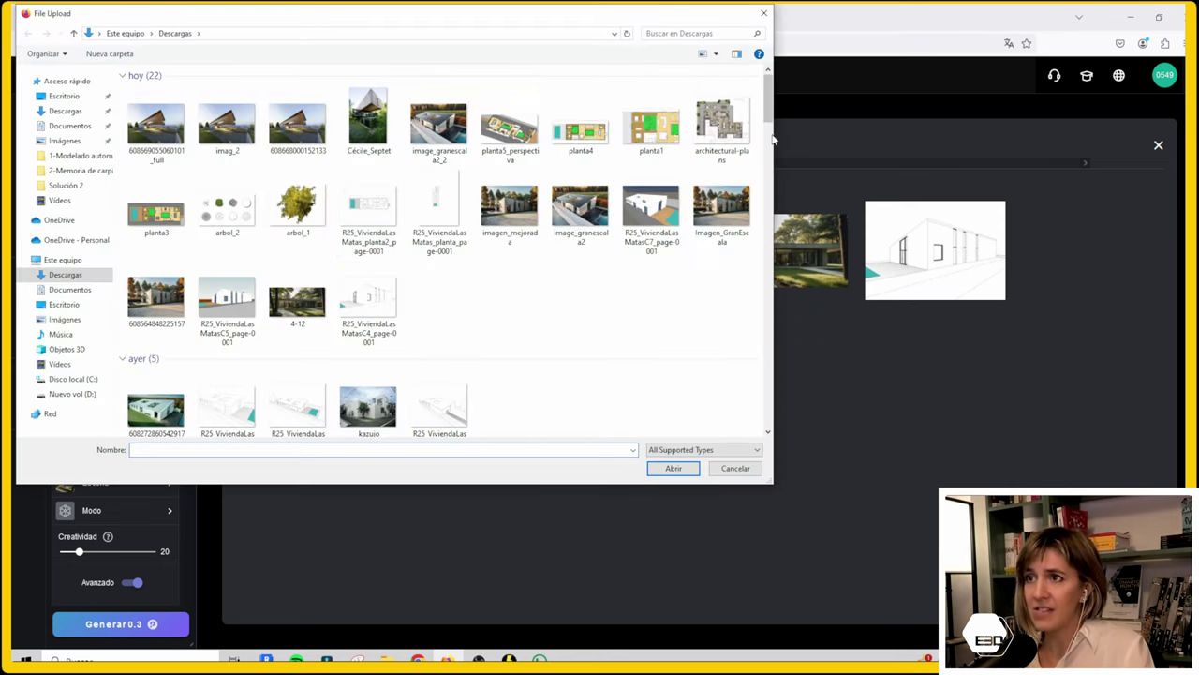
click(649, 239)
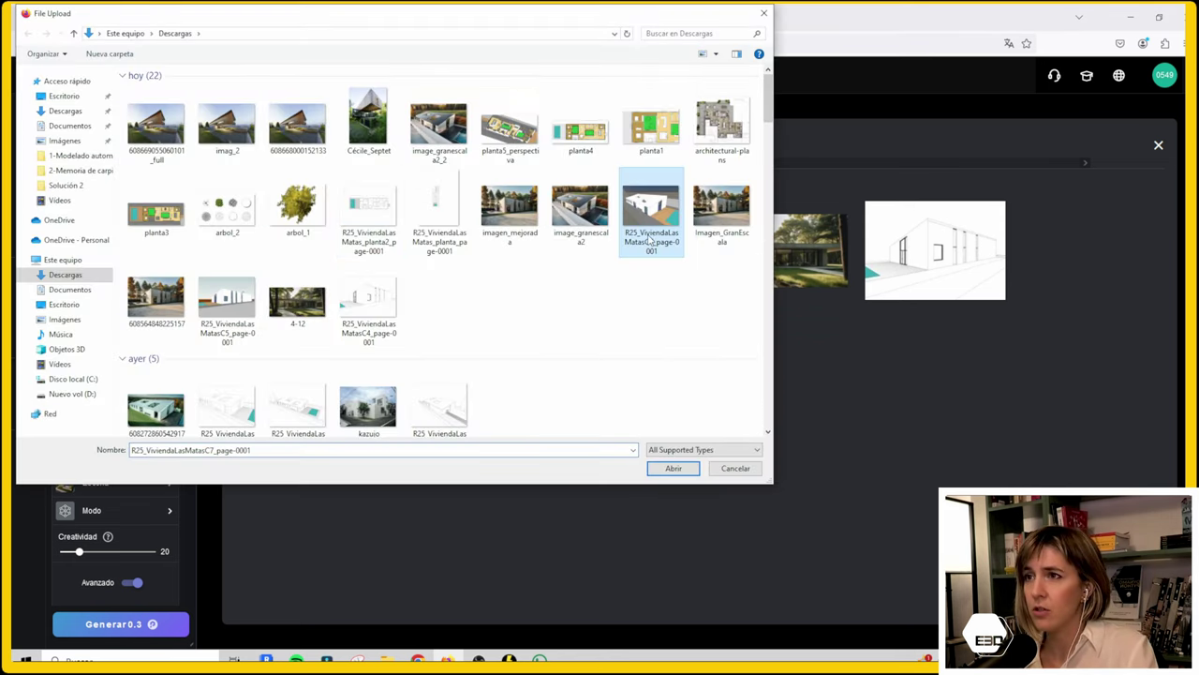
click(669, 468)
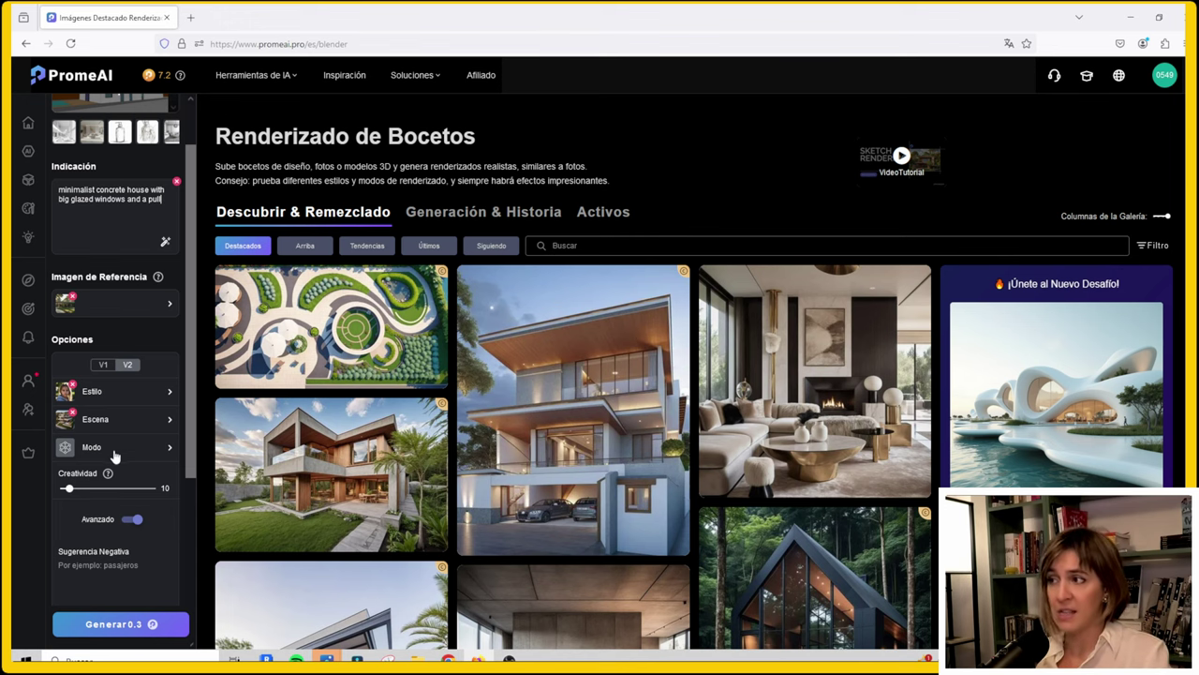
Step: Keep Edificio de Residencias selected as the render scene
click(114, 436)
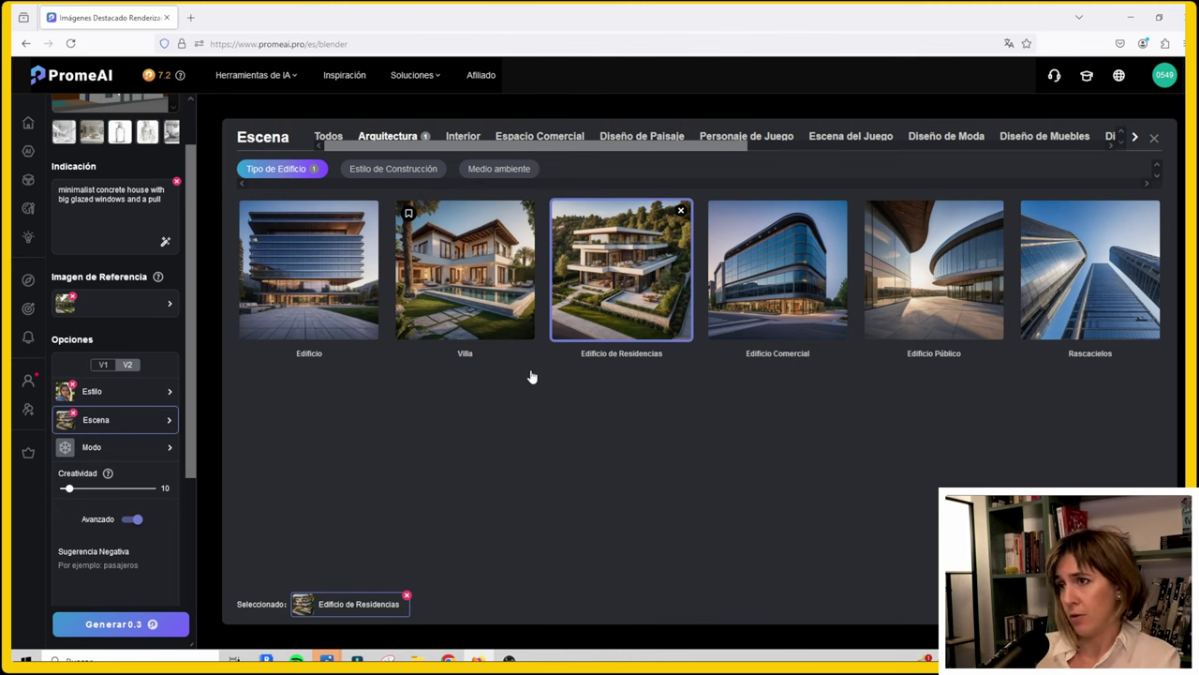
click(633, 321)
click(633, 320)
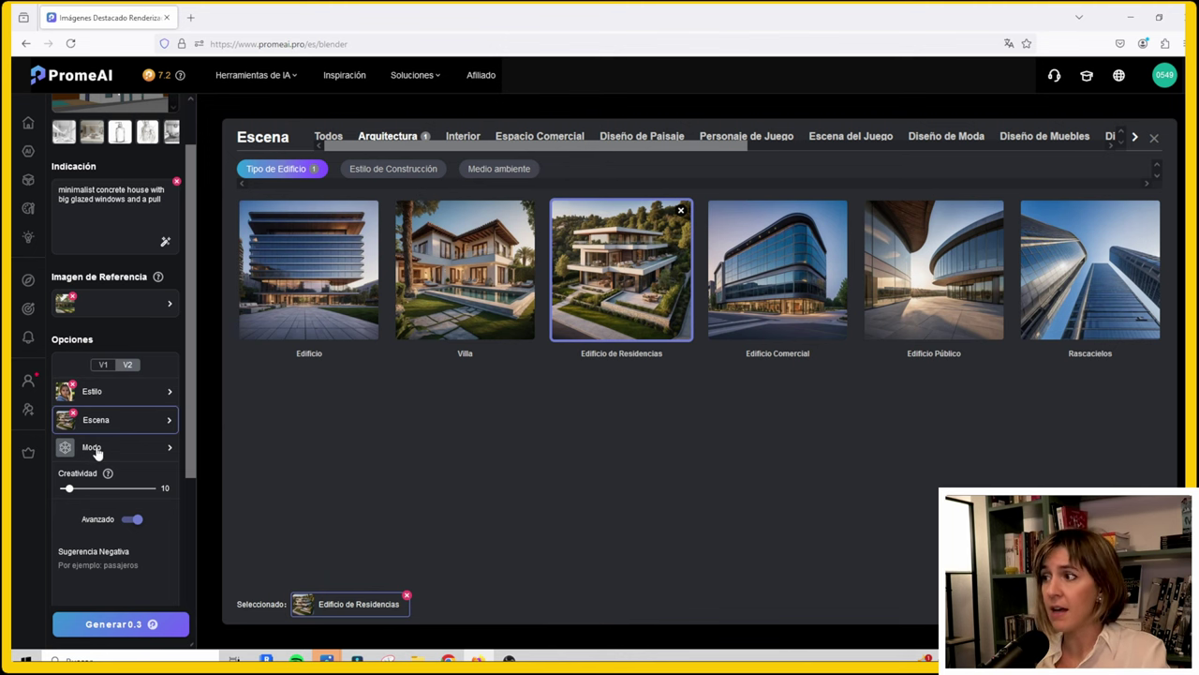
Step: Choose Estructura rendering mode after comparing with Preciso, and set creativity to 20
click(96, 449)
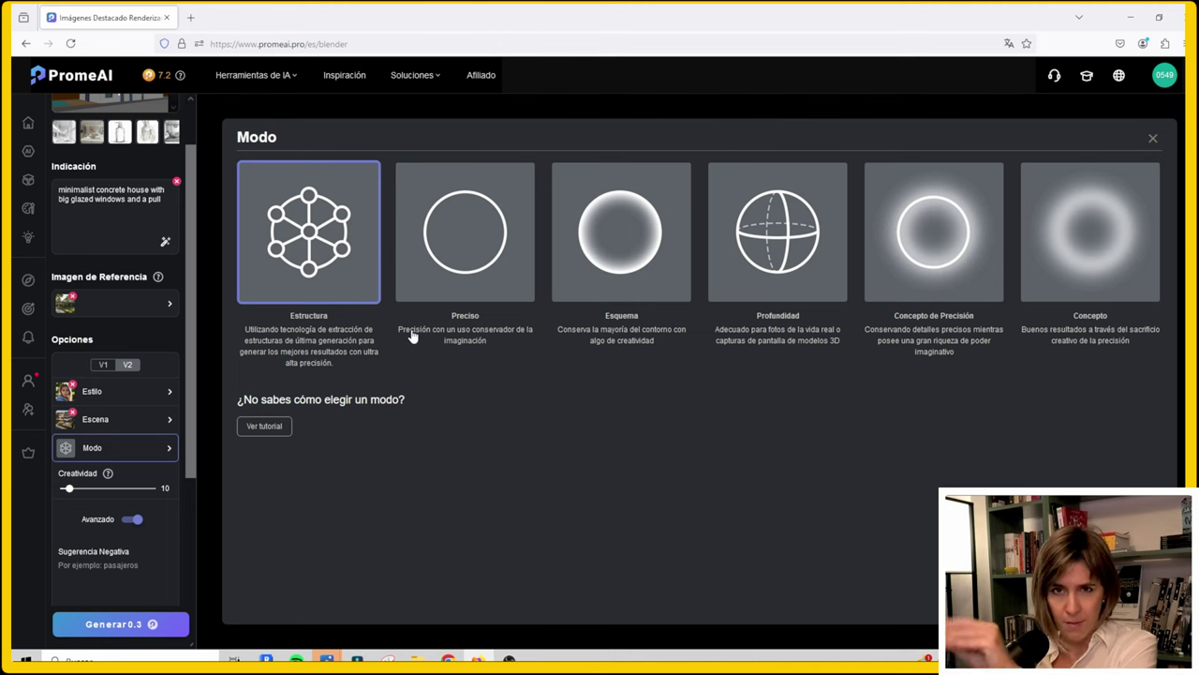
click(431, 279)
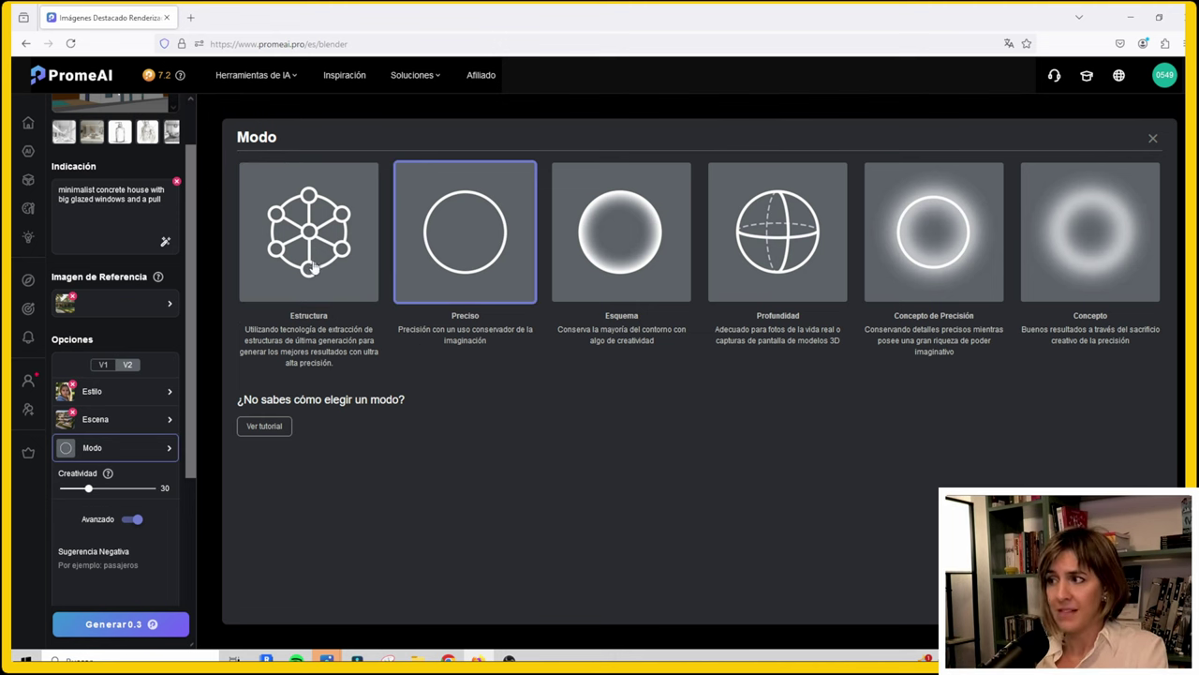
click(313, 268)
click(422, 264)
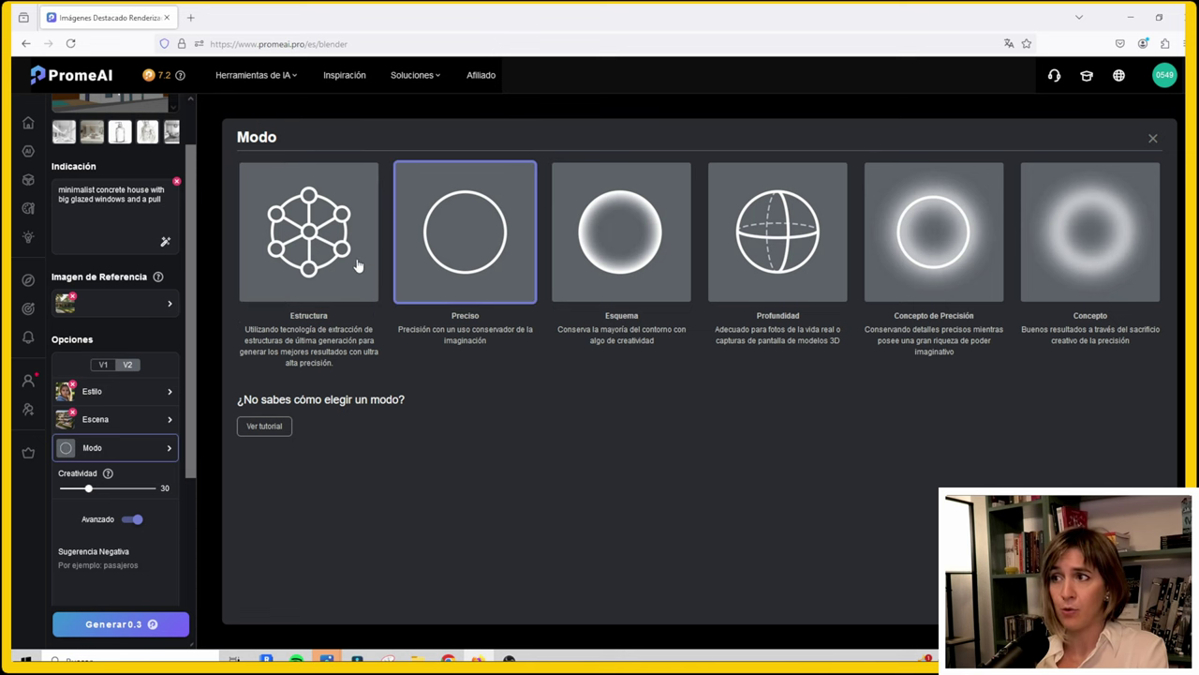
click(347, 266)
click(458, 285)
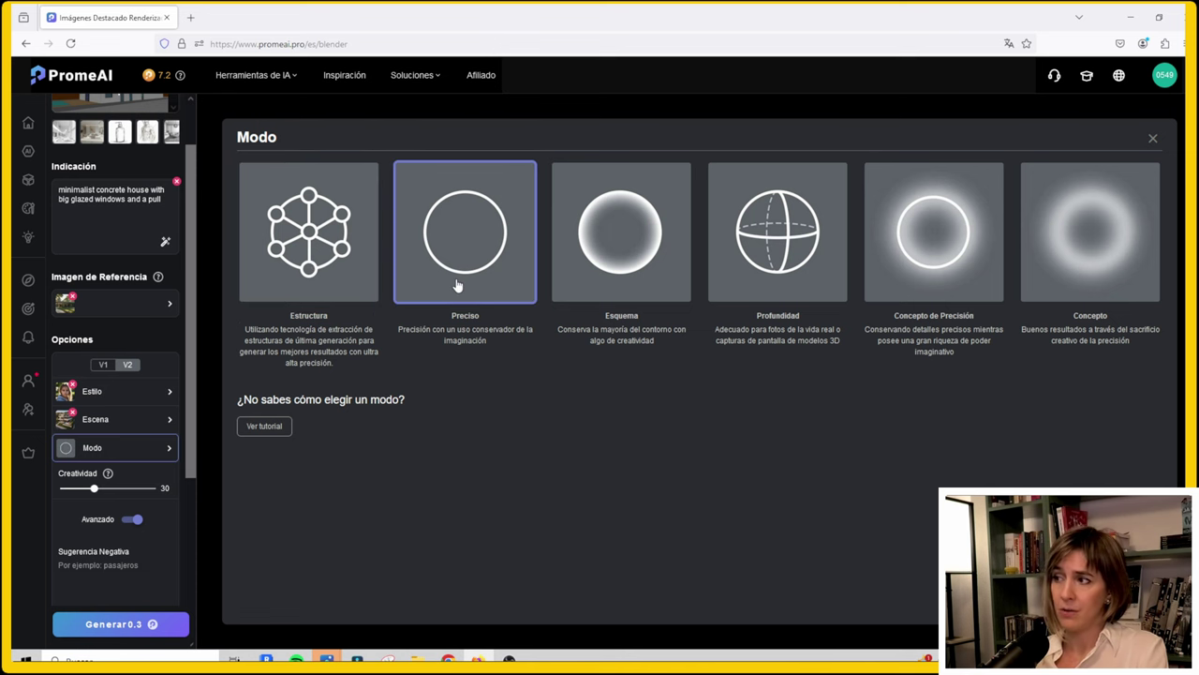
click(289, 271)
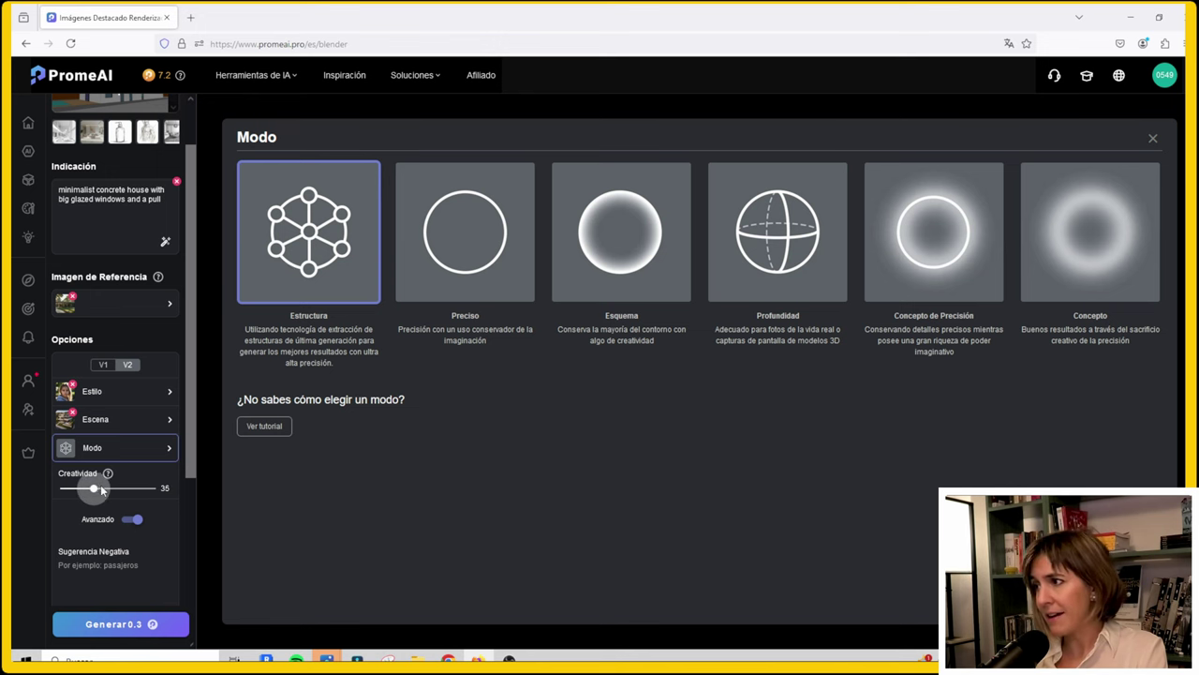
click(85, 488)
Step: Launch render generation, which triggers the 4096×4096 pixel size warning
scroll(110, 461, down, 2)
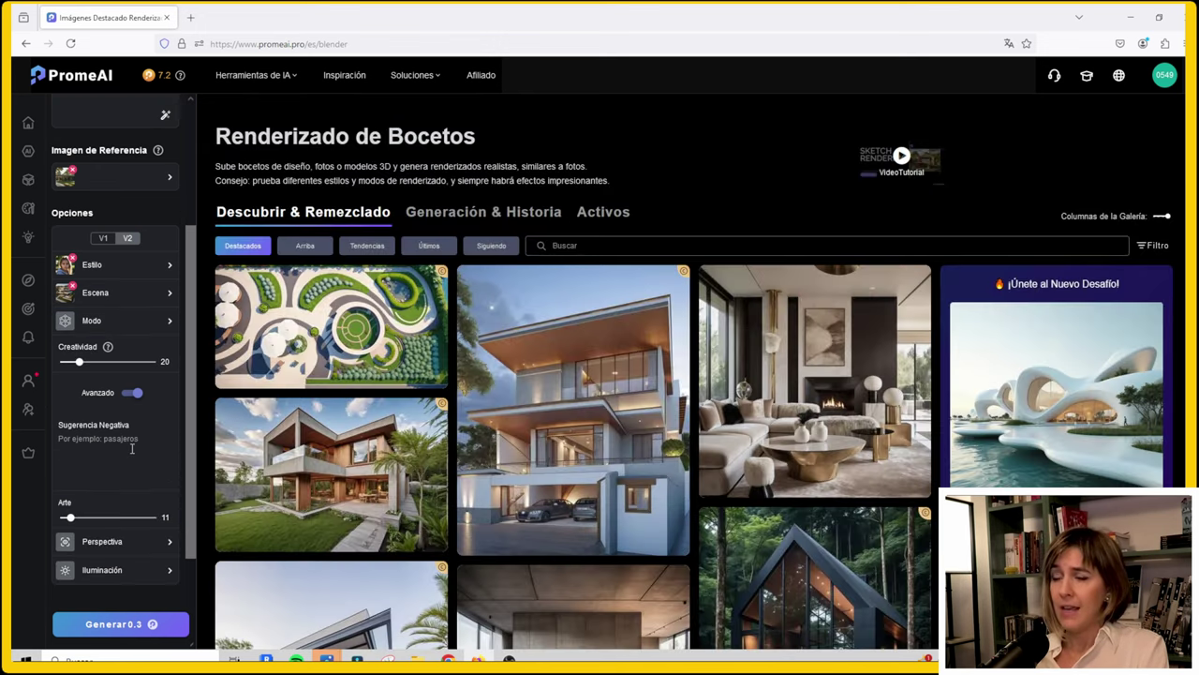
scroll(111, 461, down, 1)
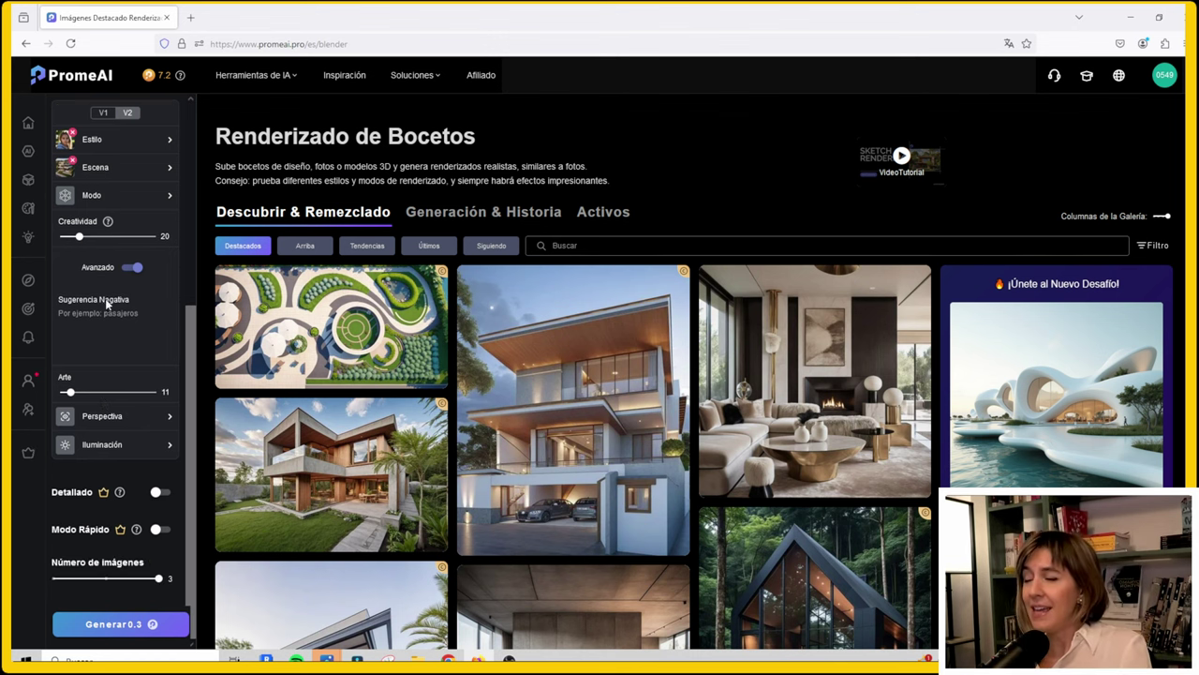
scroll(103, 461, down, 2)
click(106, 324)
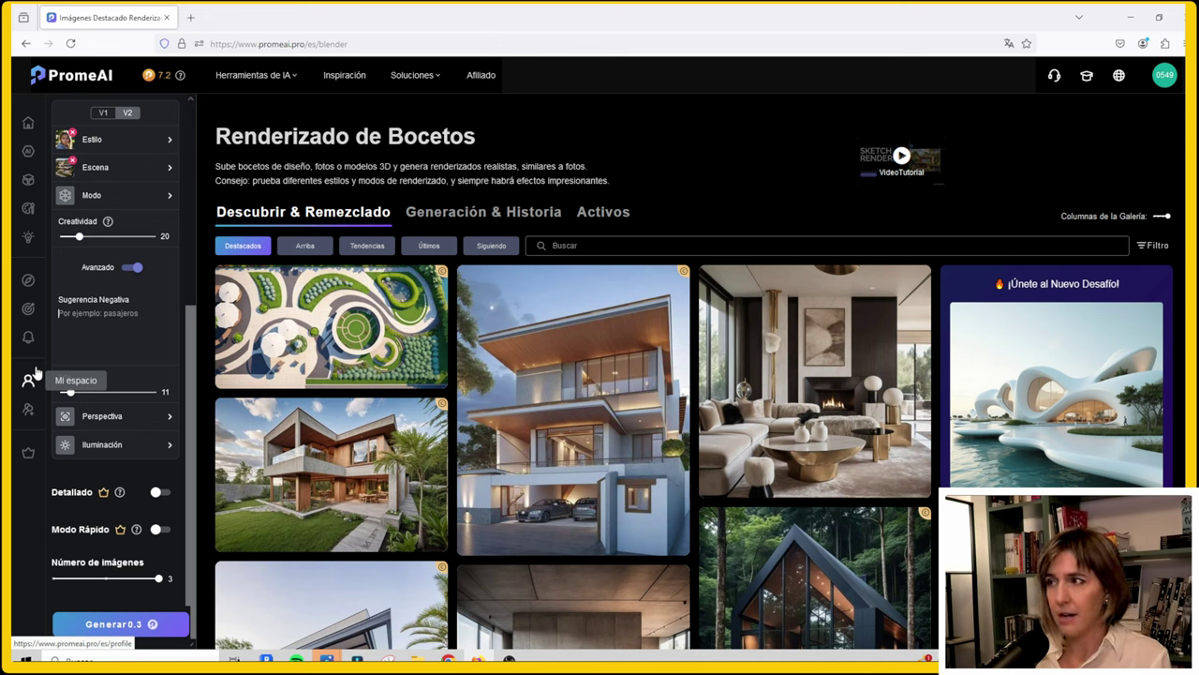
scroll(101, 345, up, 2)
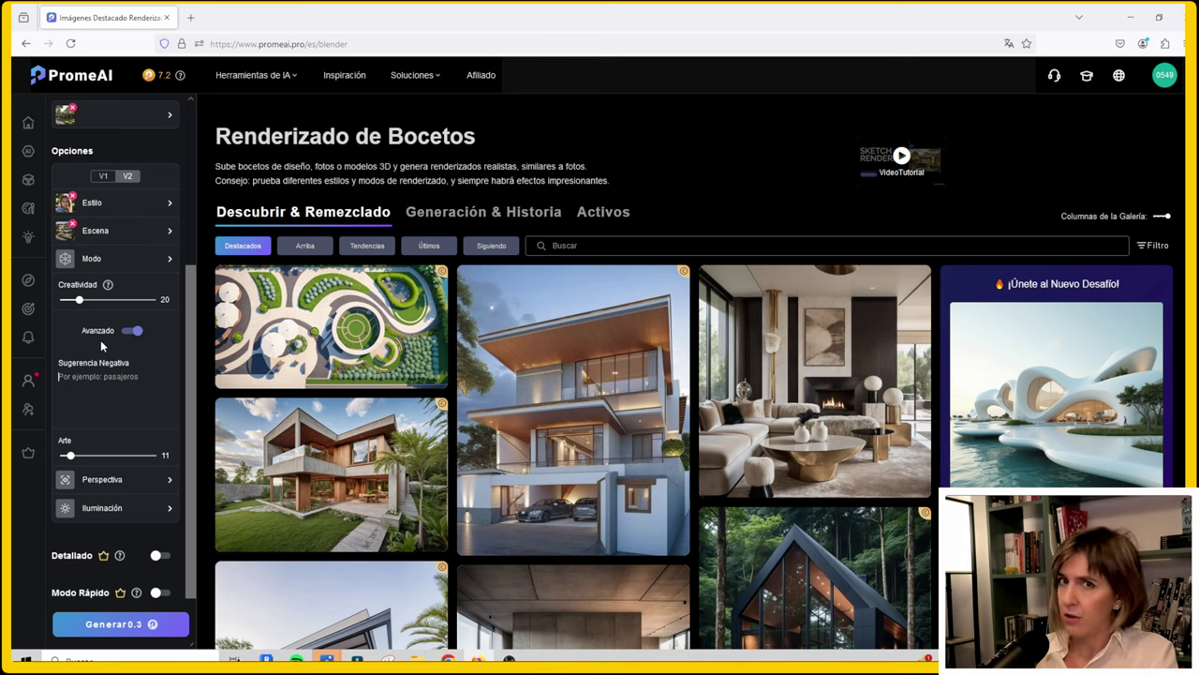
scroll(101, 346, down, 2)
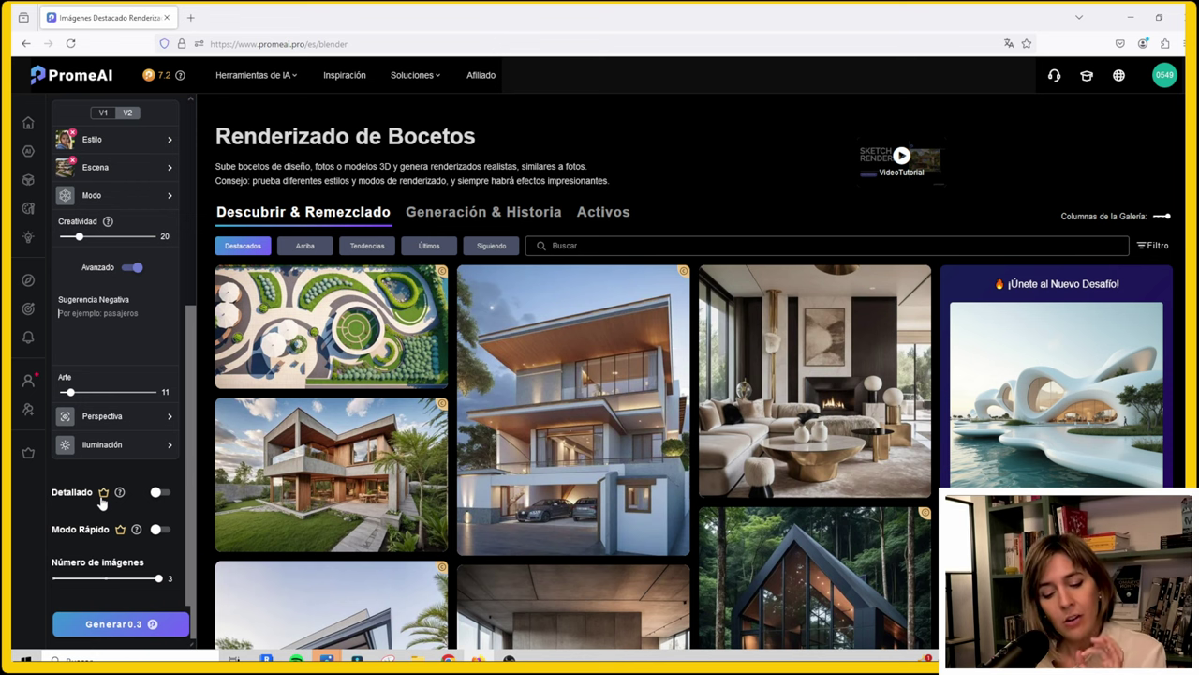
click(153, 630)
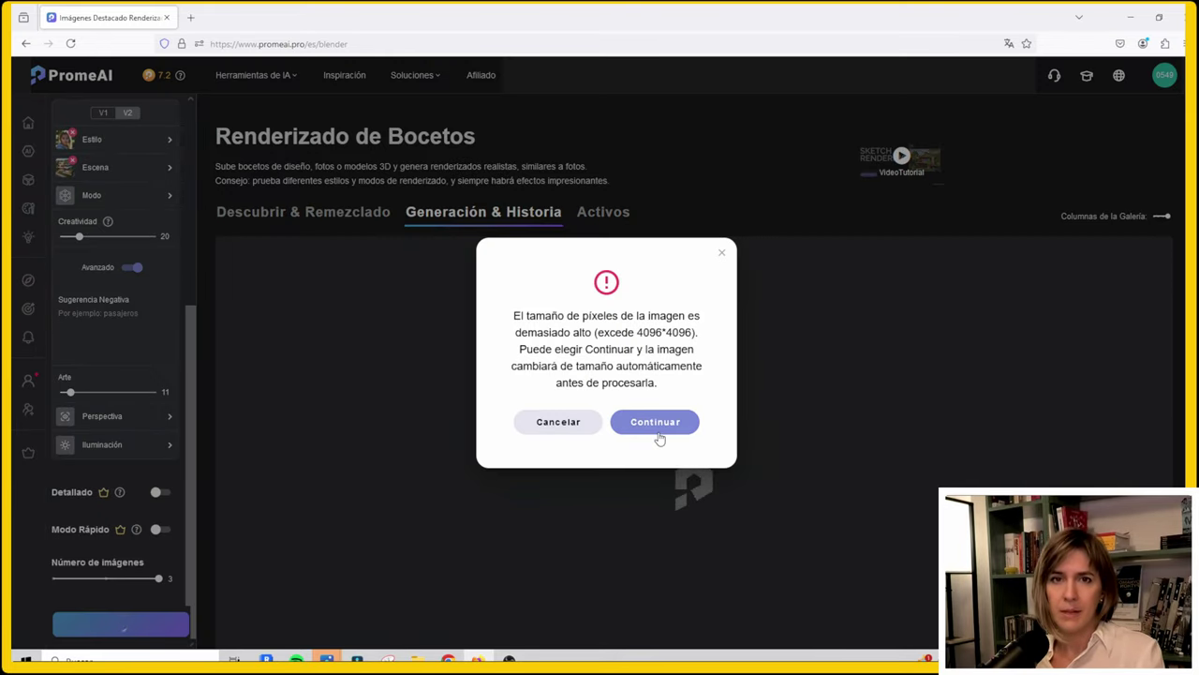
Step: Accept automatic resizing, then open the dark-facade concrete house render full screen
click(658, 433)
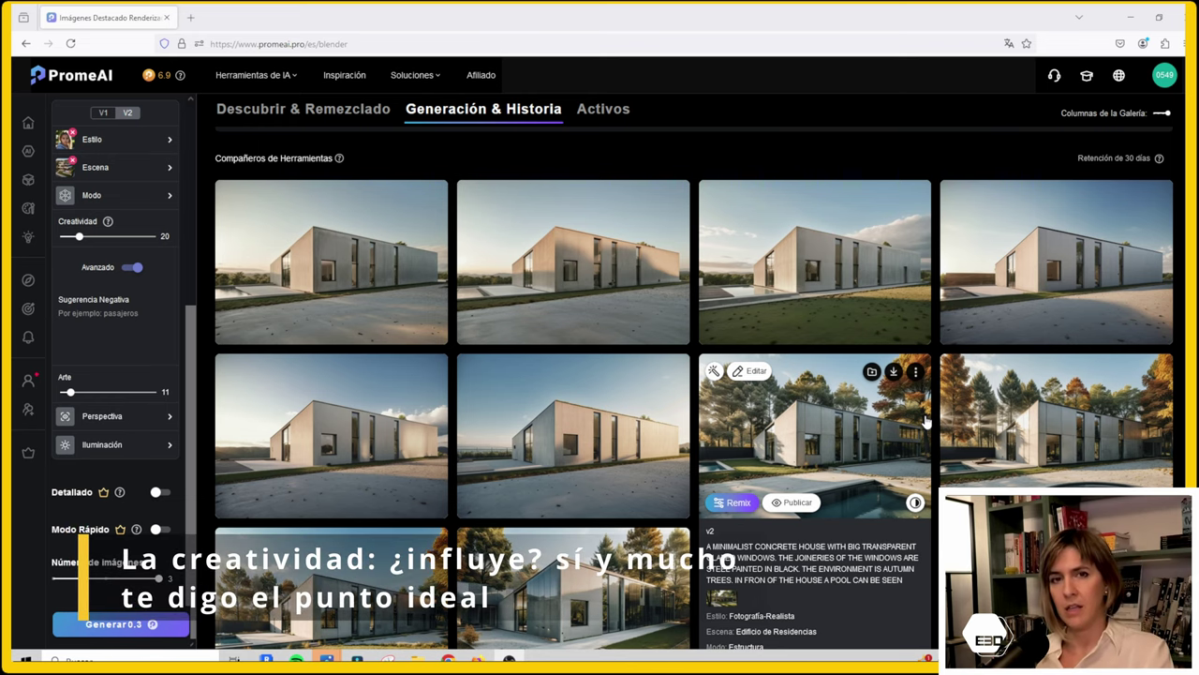
scroll(974, 457, down, 1)
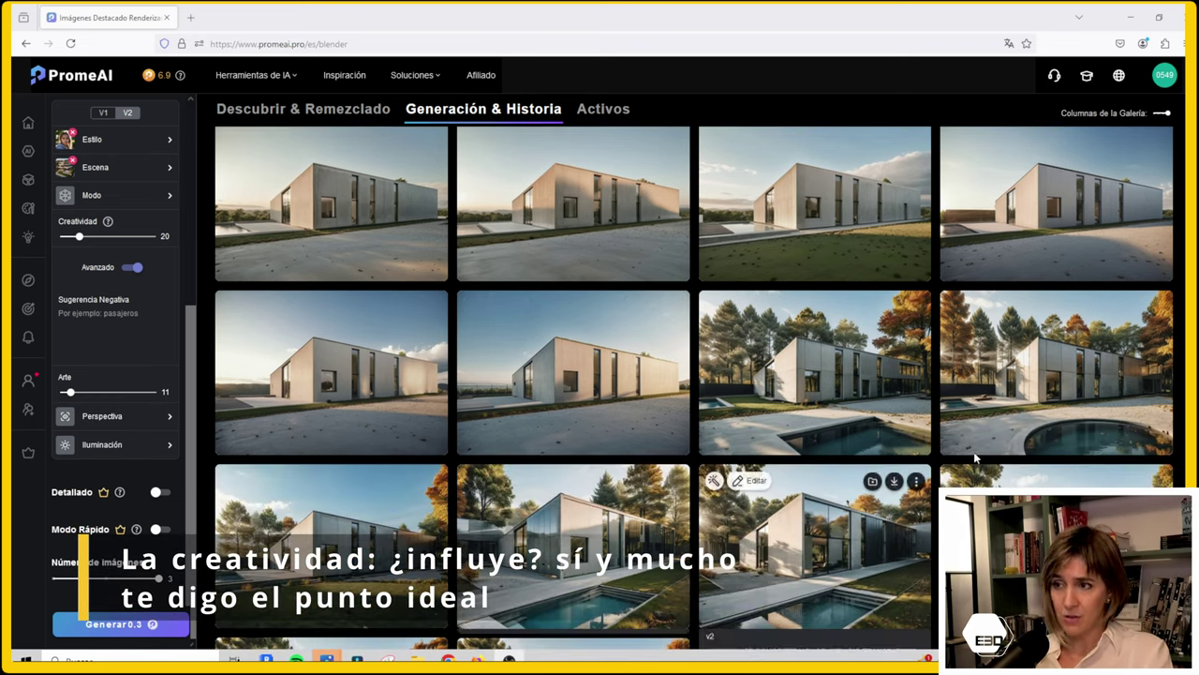
scroll(386, 538, down, 3)
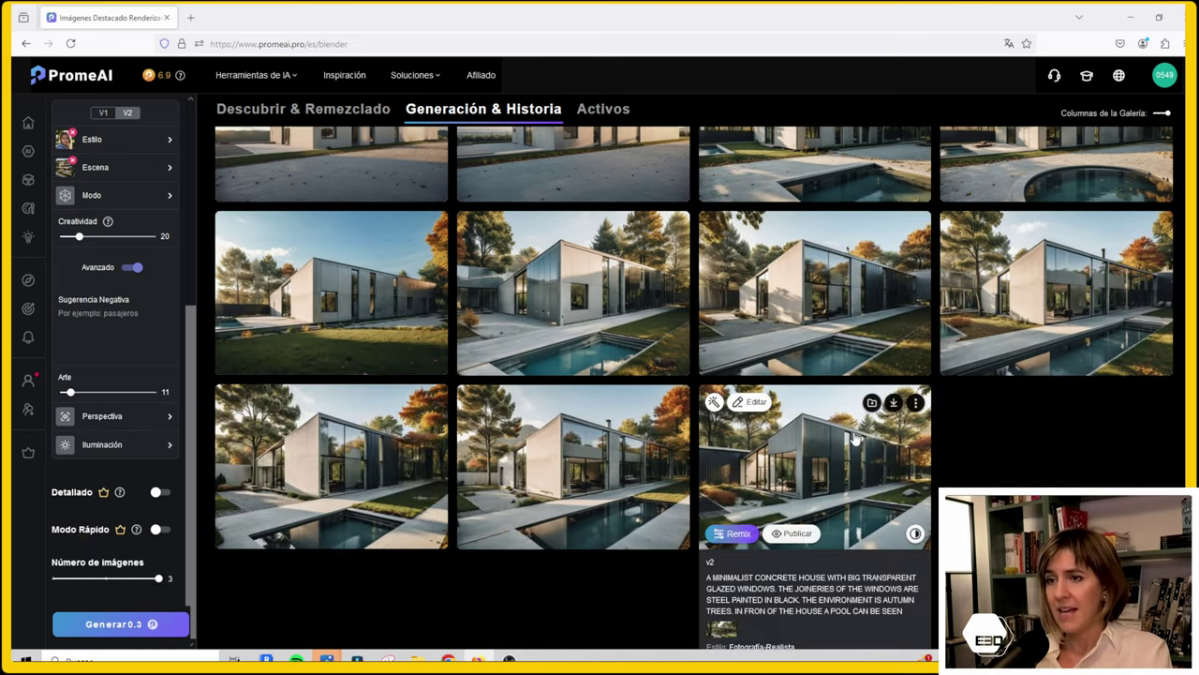
click(815, 426)
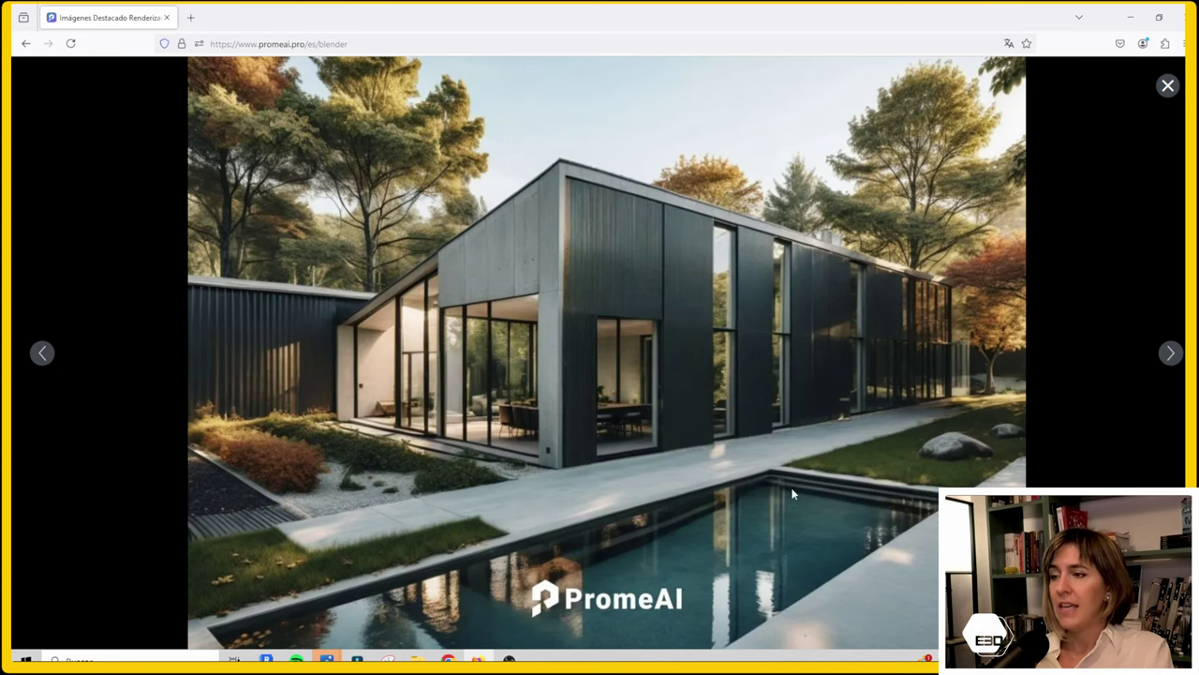
Step: Step back through the generated renders to the pale concrete box house with slit windows
click(47, 353)
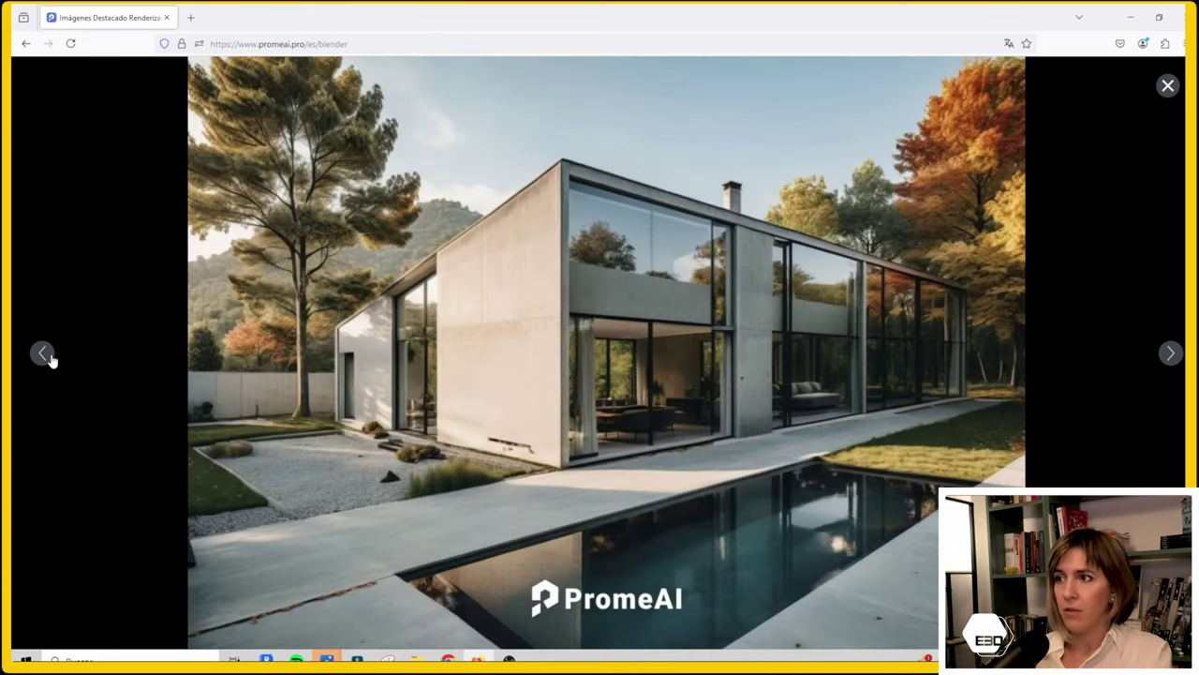
click(46, 354)
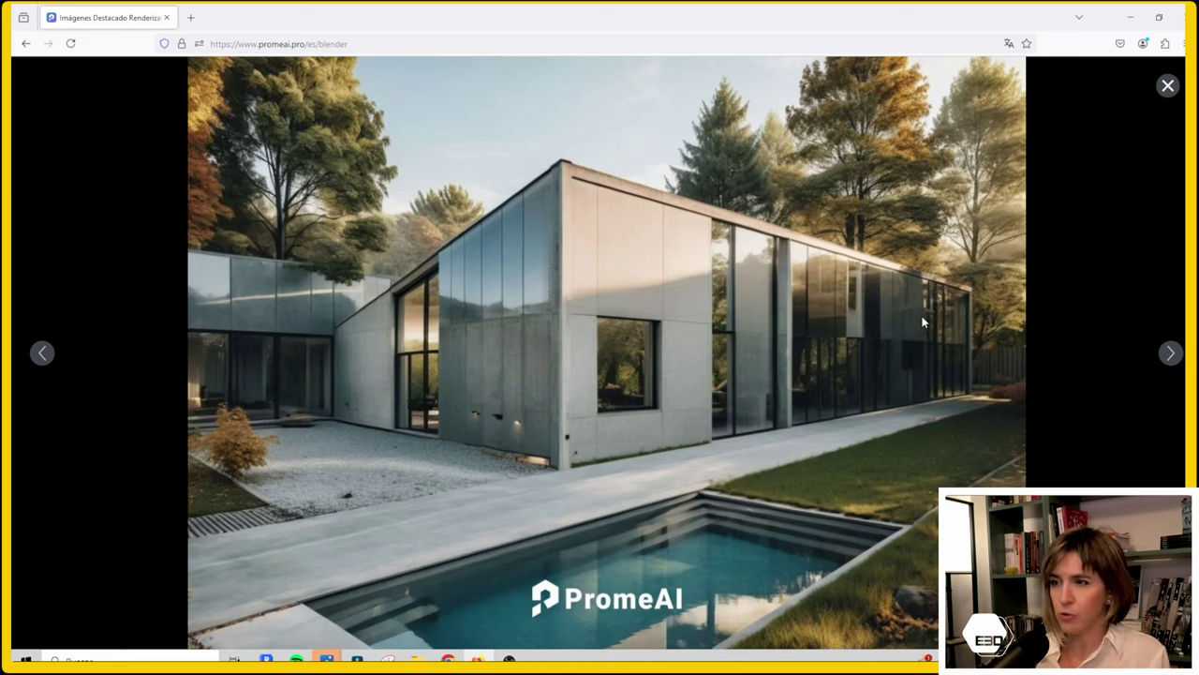
click(44, 356)
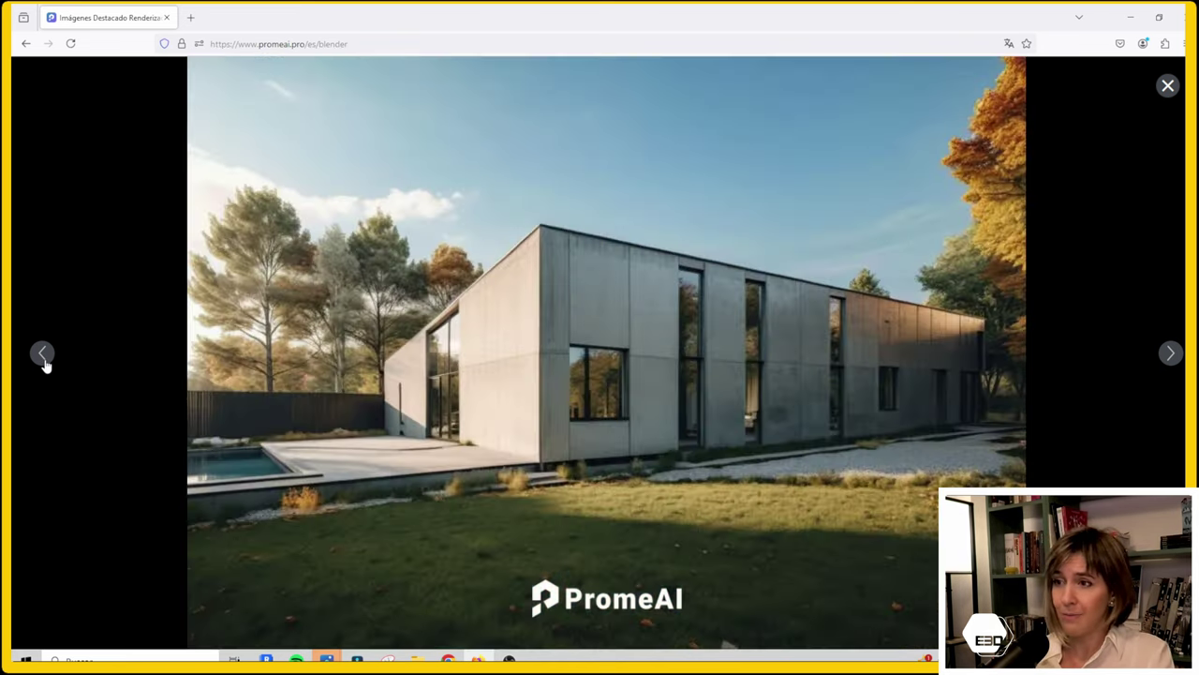
click(59, 372)
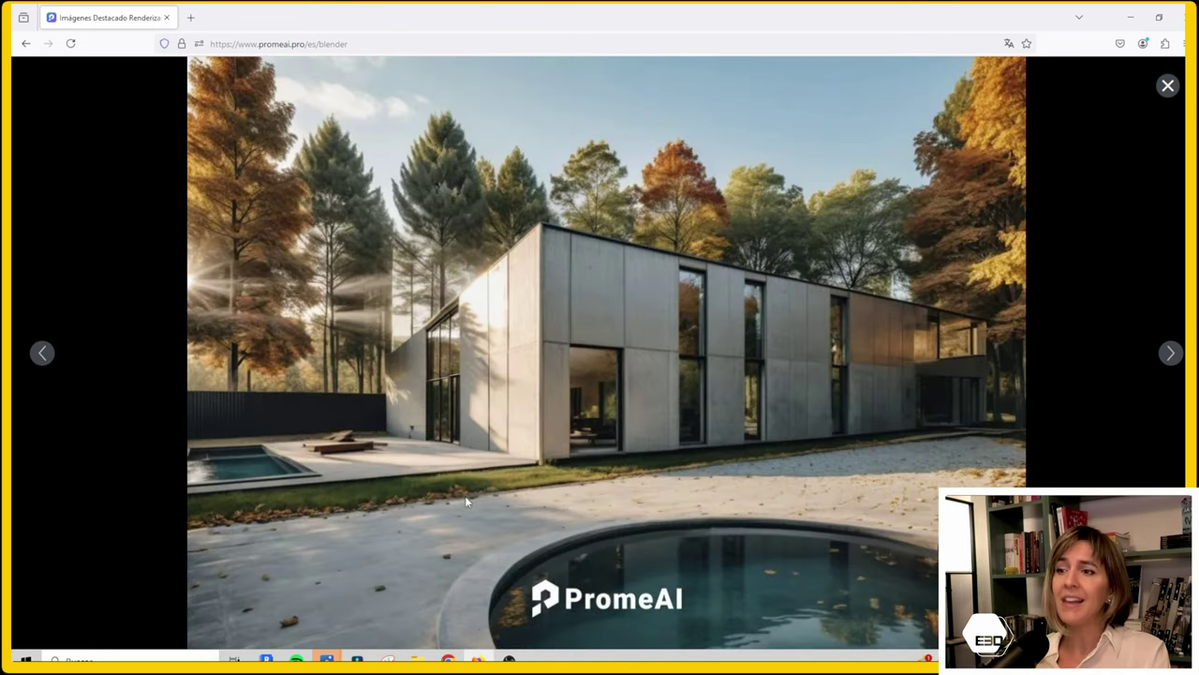
mouse_move(852, 580)
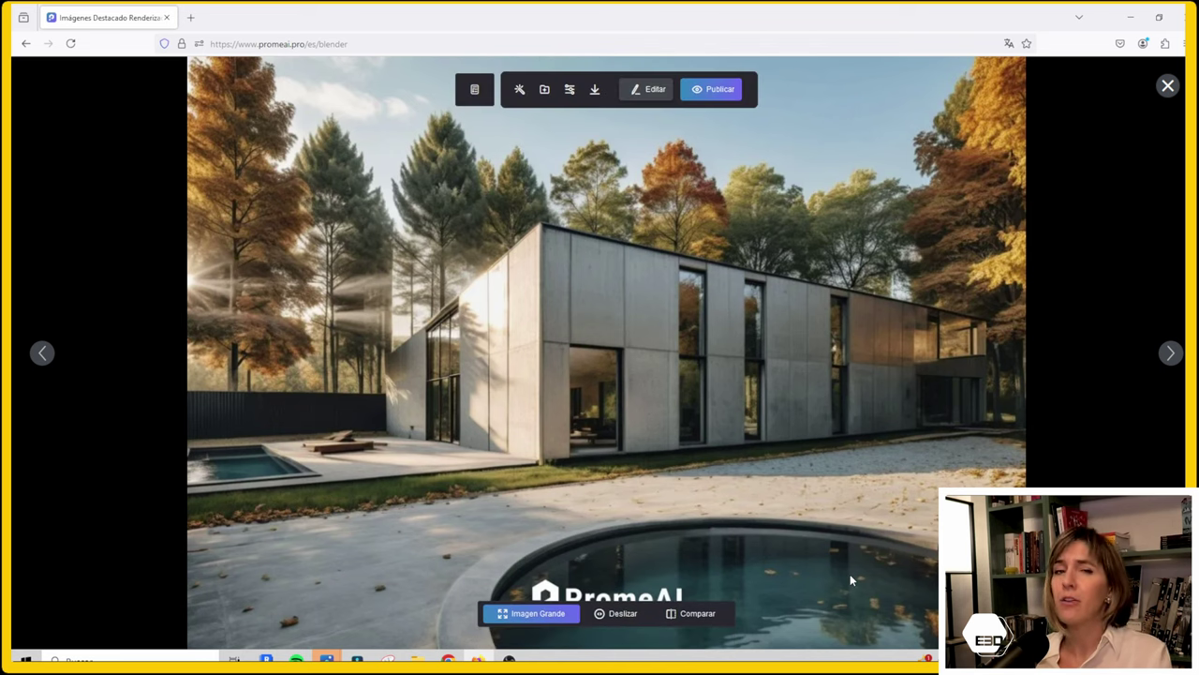
click(44, 353)
click(44, 353)
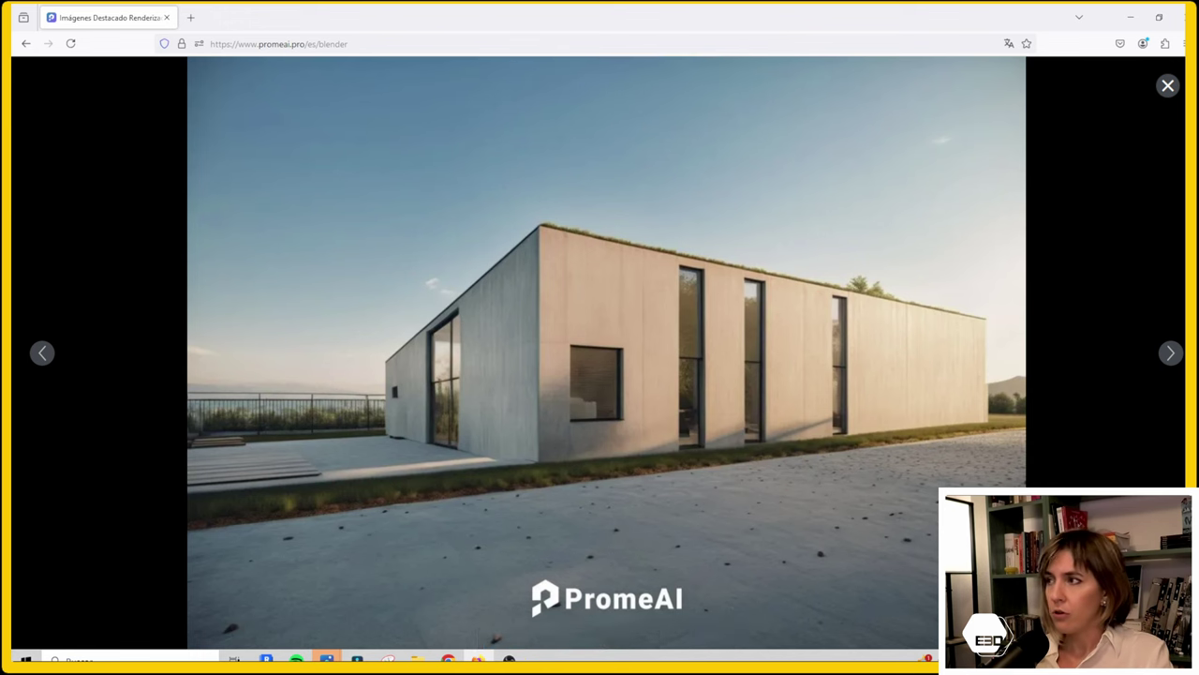
click(46, 353)
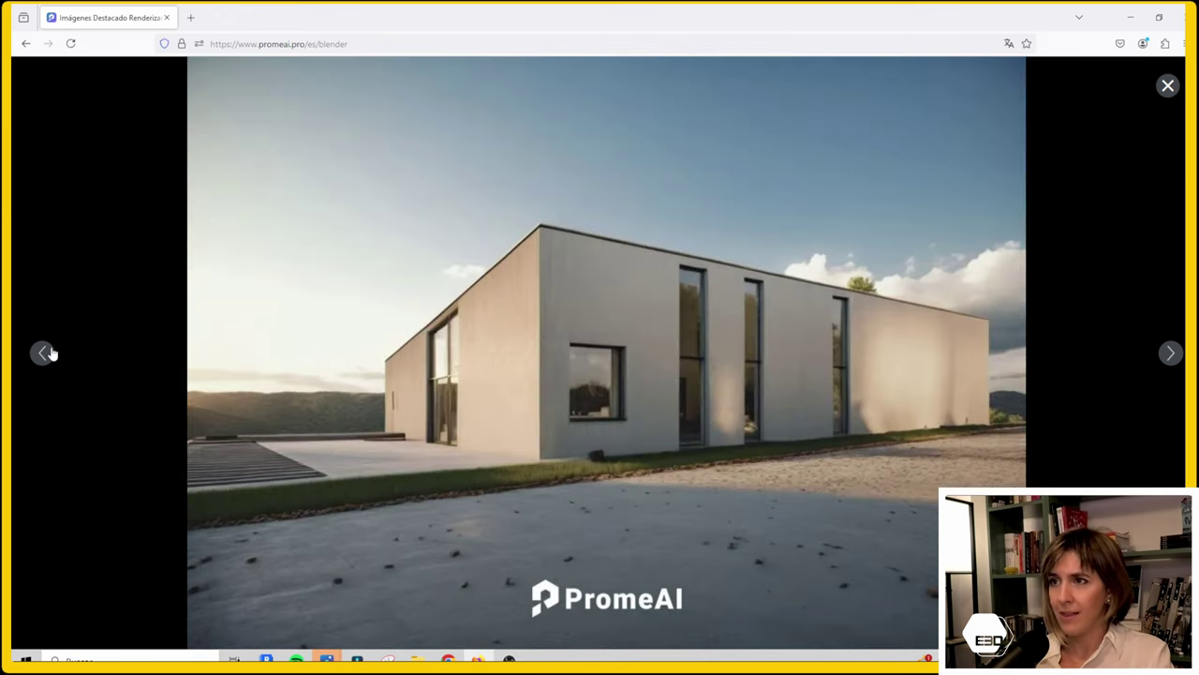
click(47, 353)
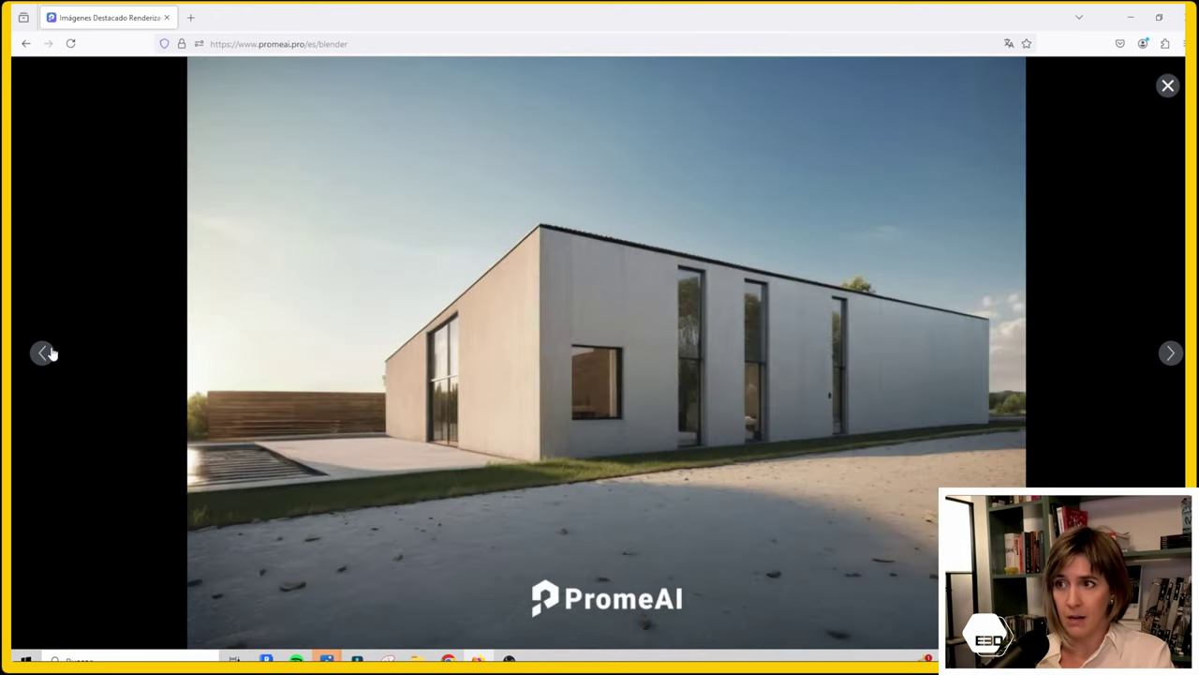
click(47, 353)
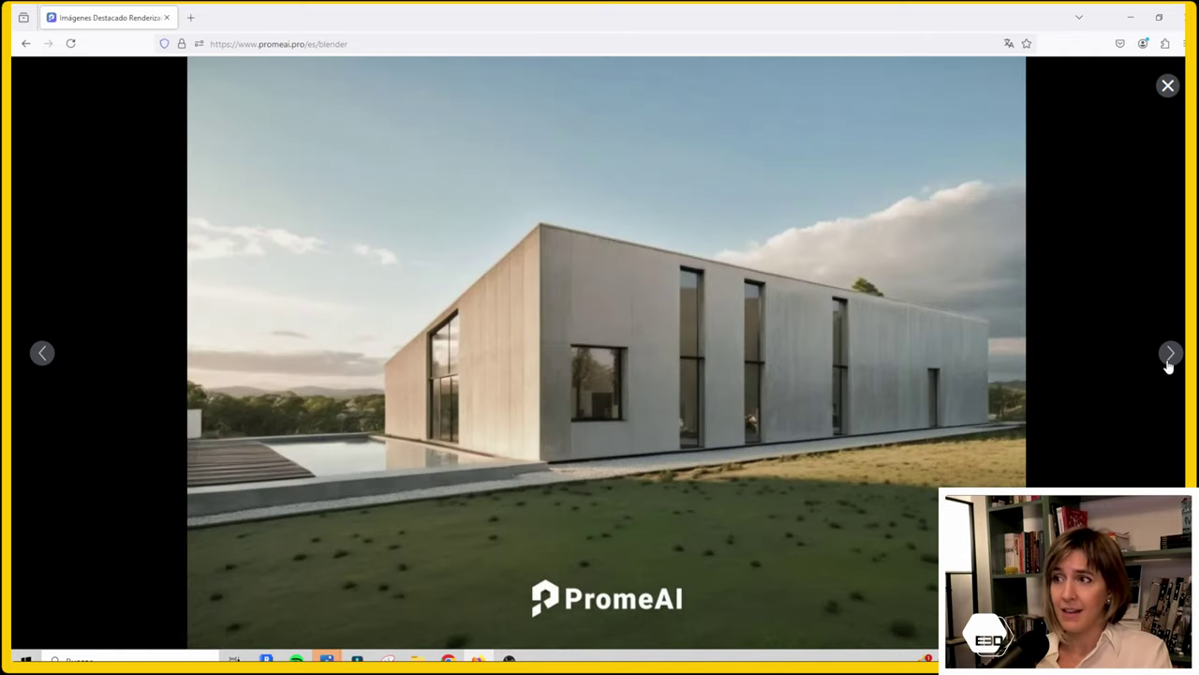